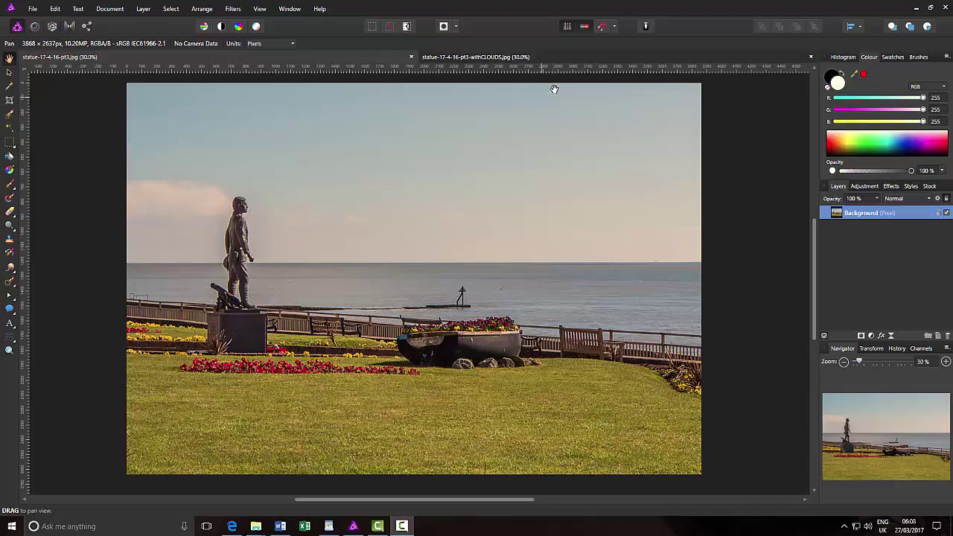
left_click(692, 63)
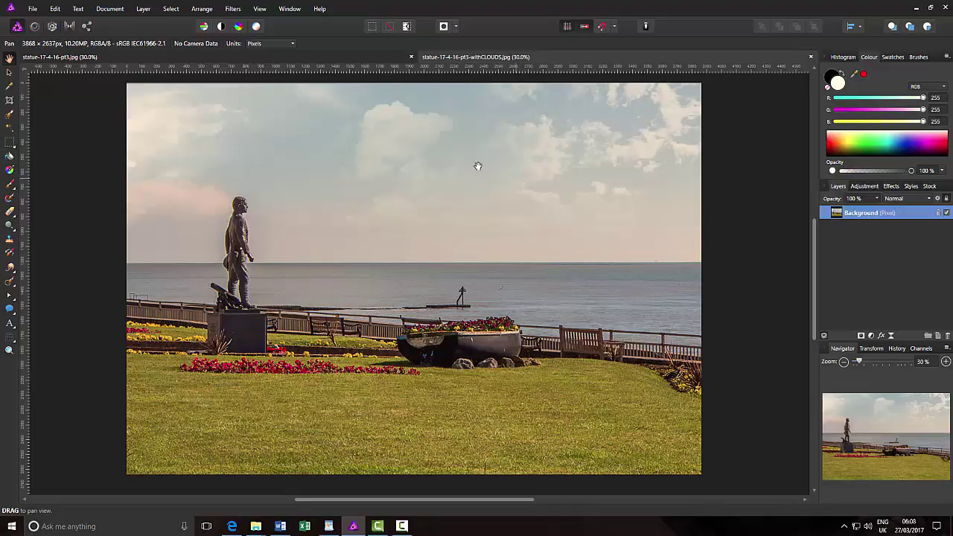
left_click(318, 55)
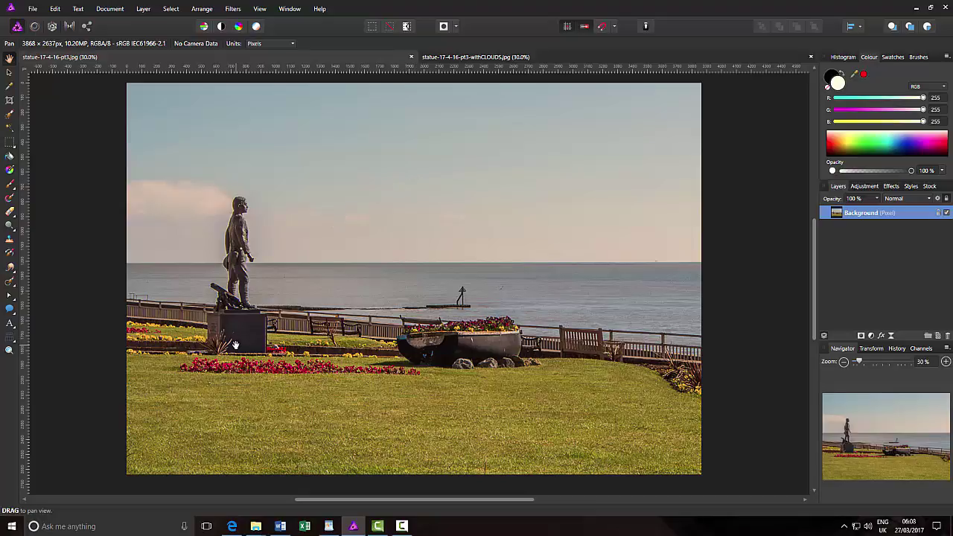
Show Brusheezy's free set of seven high-res cloud brushes, scrolling through related sets and back up
left_click(232, 526)
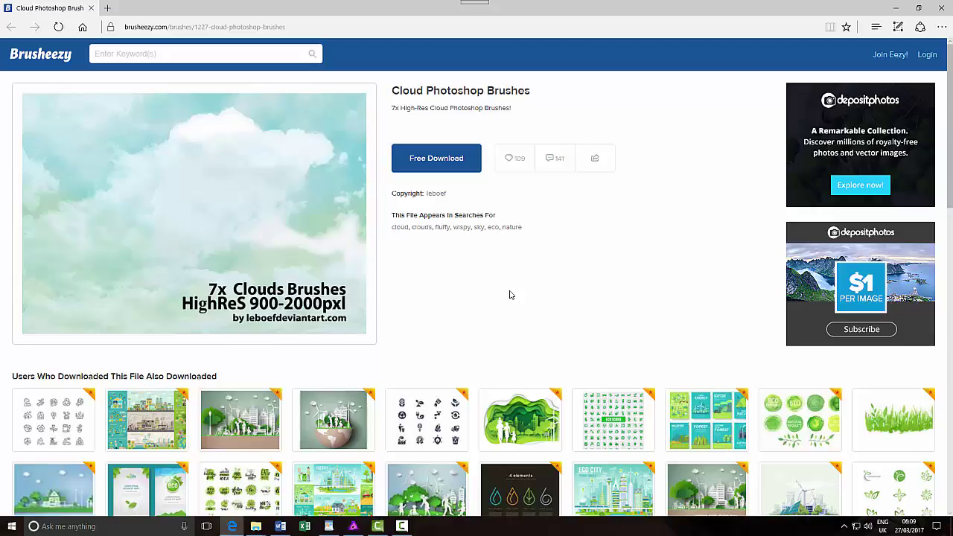
scroll(510, 296, "down", 3)
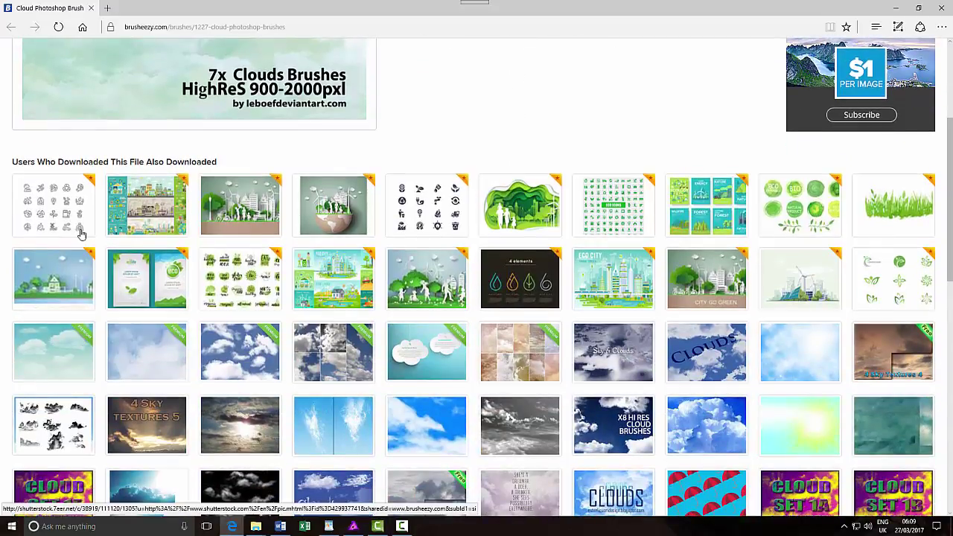
scroll(606, 334, "down", 2)
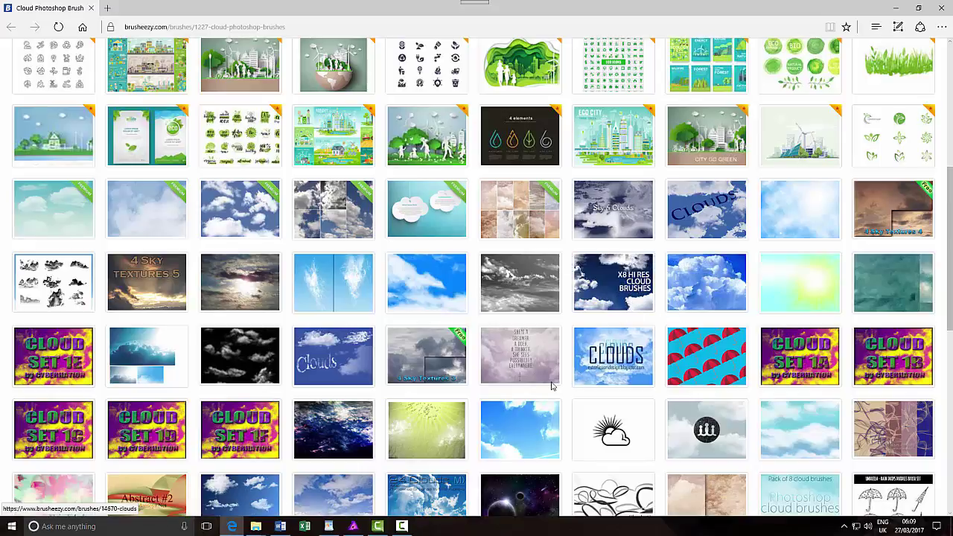
scroll(407, 411, "down", 5)
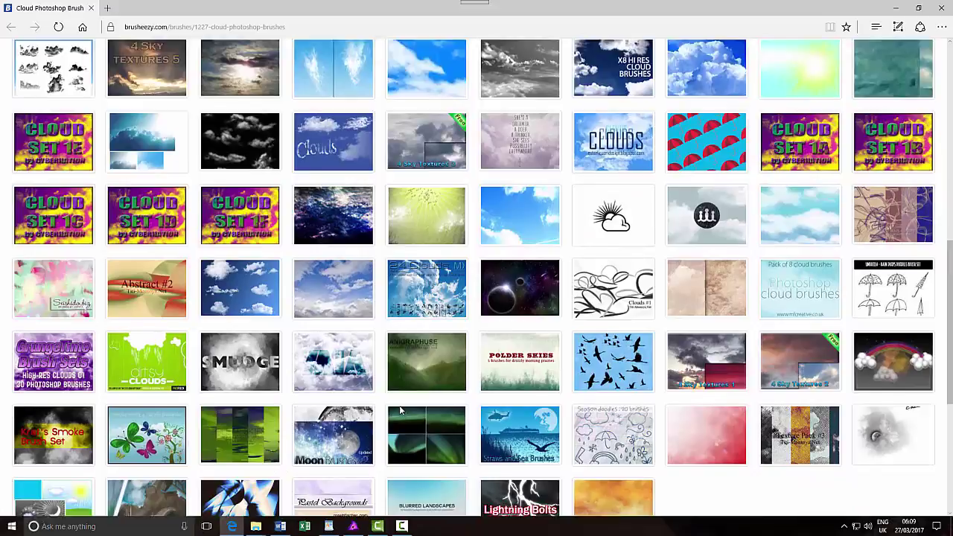
scroll(399, 411, "up", 6)
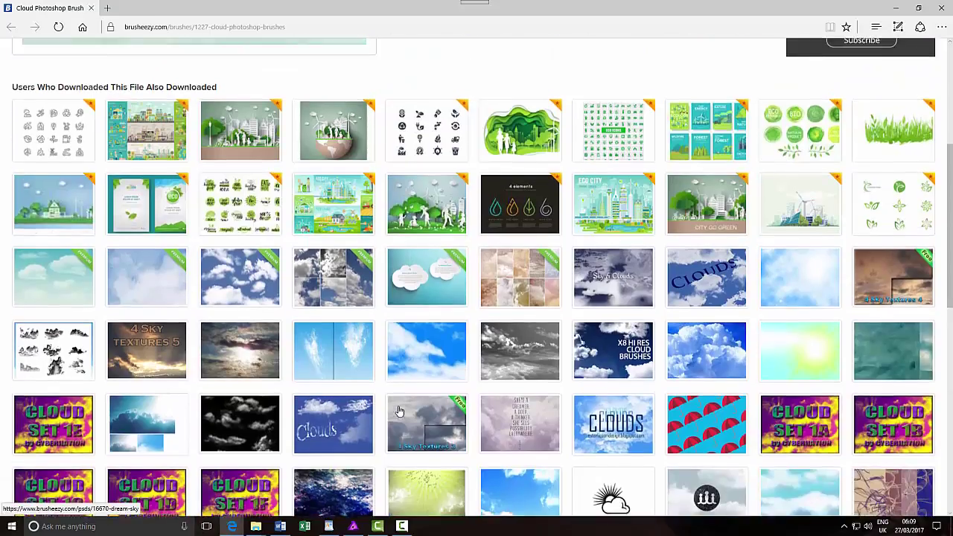
scroll(437, 344, "up", 4)
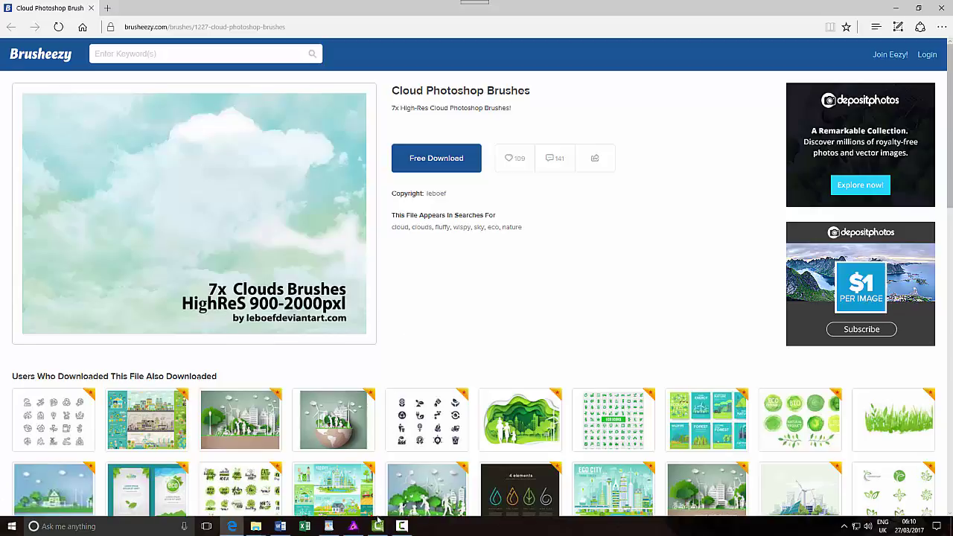
Return to the statue photo and open the Brushes panel menu holding the import command
left_click(356, 528)
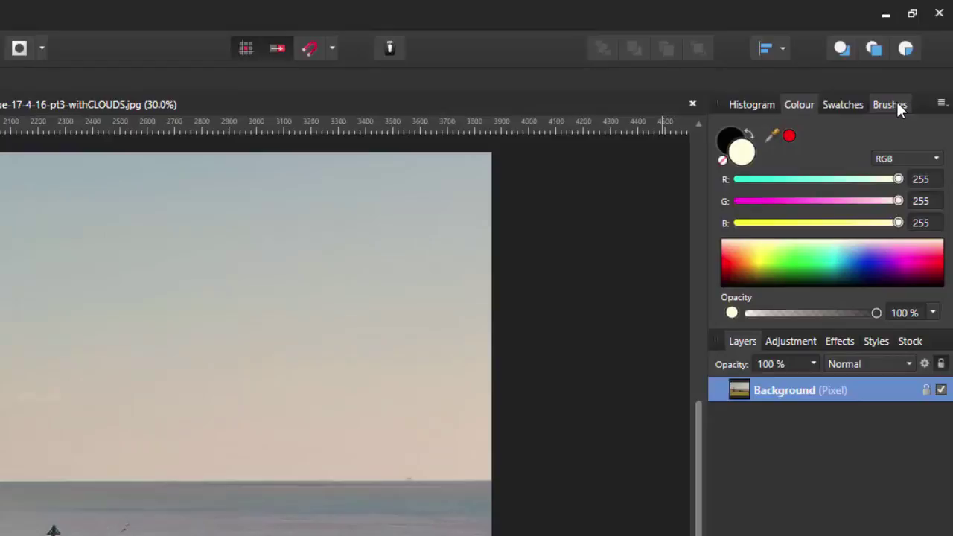
left_click(896, 105)
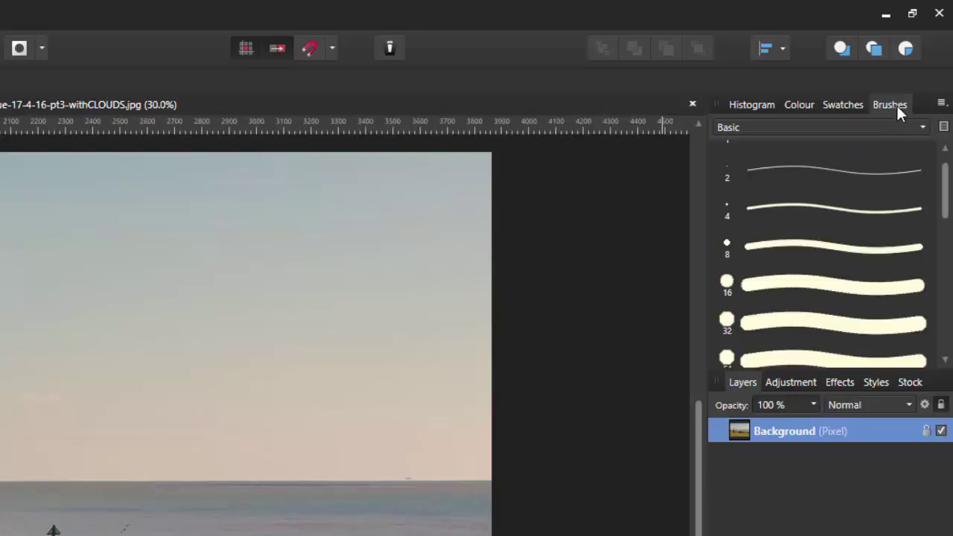
left_click(941, 105)
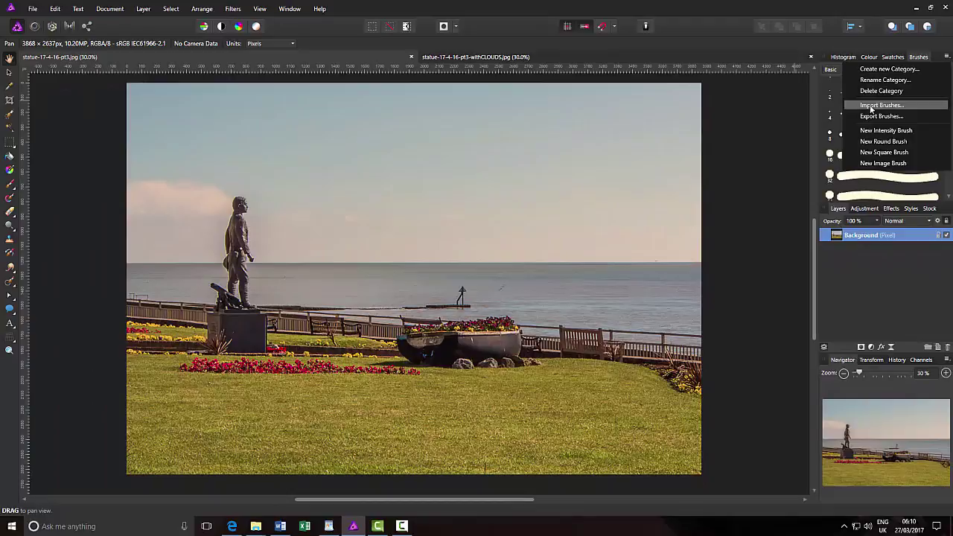
left_click(871, 106)
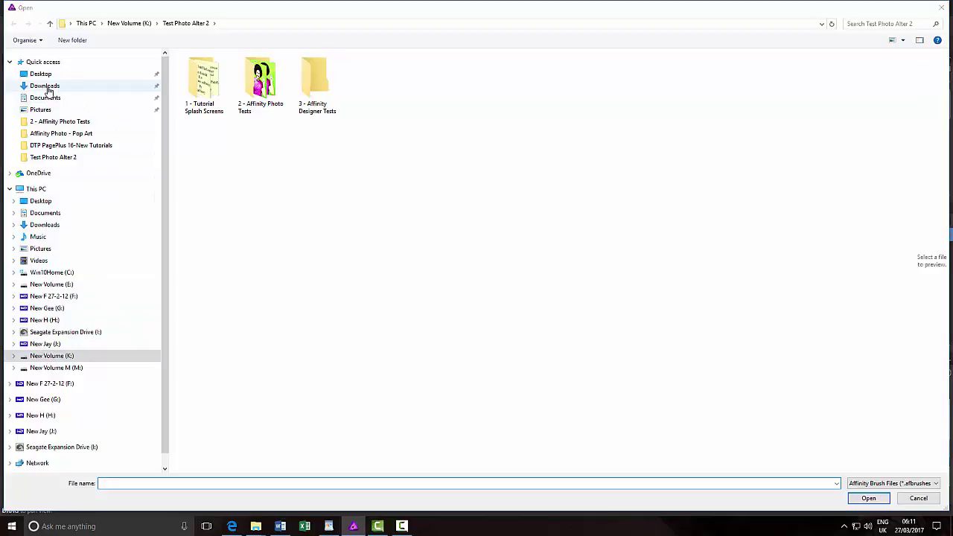
left_click(46, 87)
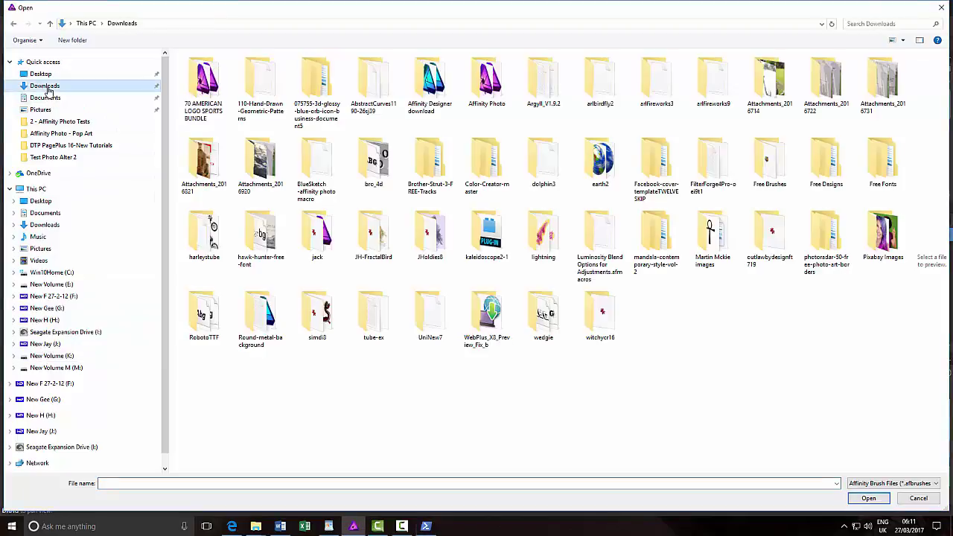
double_click(759, 173)
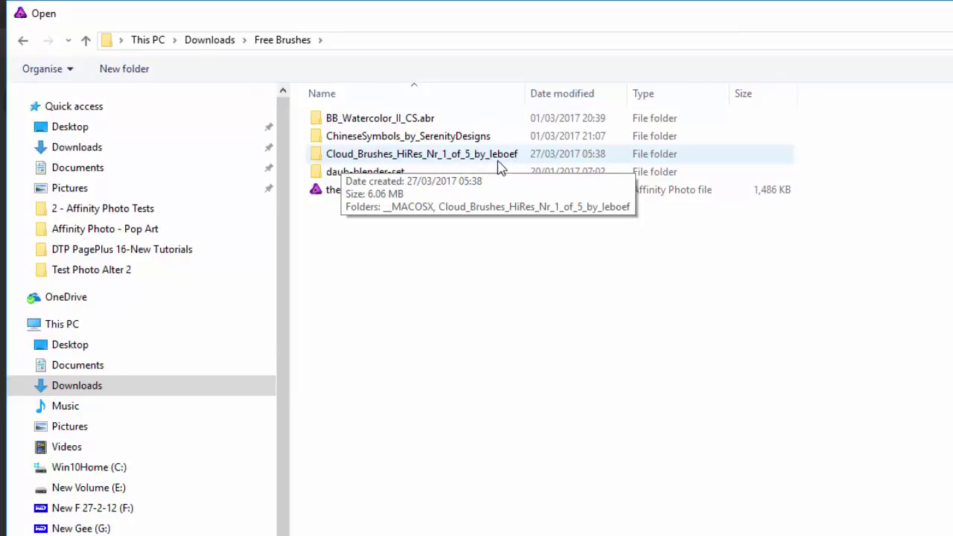
left_click(316, 160)
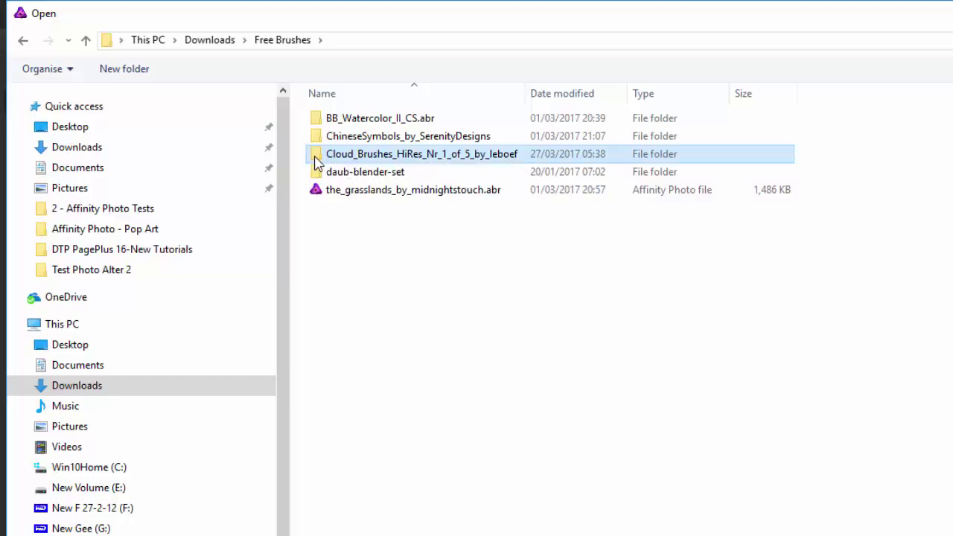
double_click(316, 159)
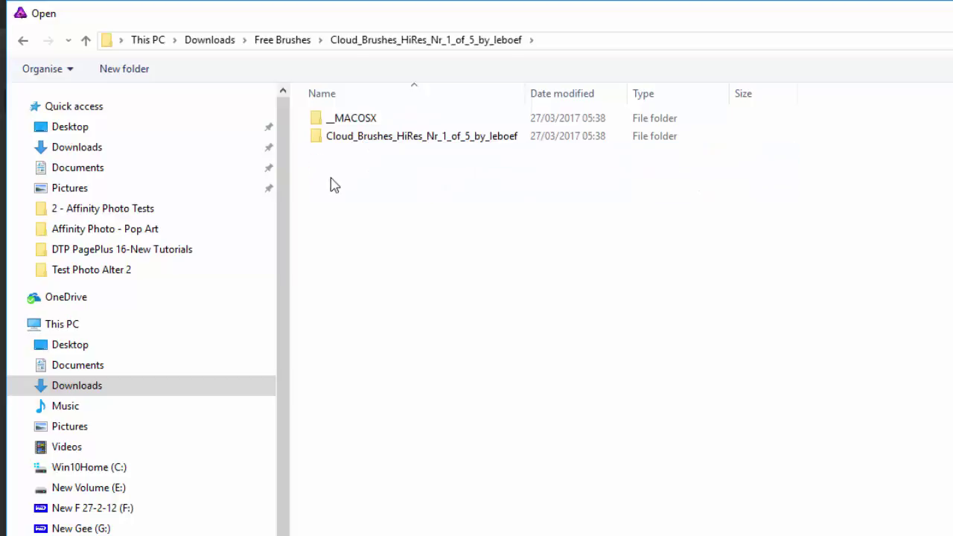
double_click(321, 119)
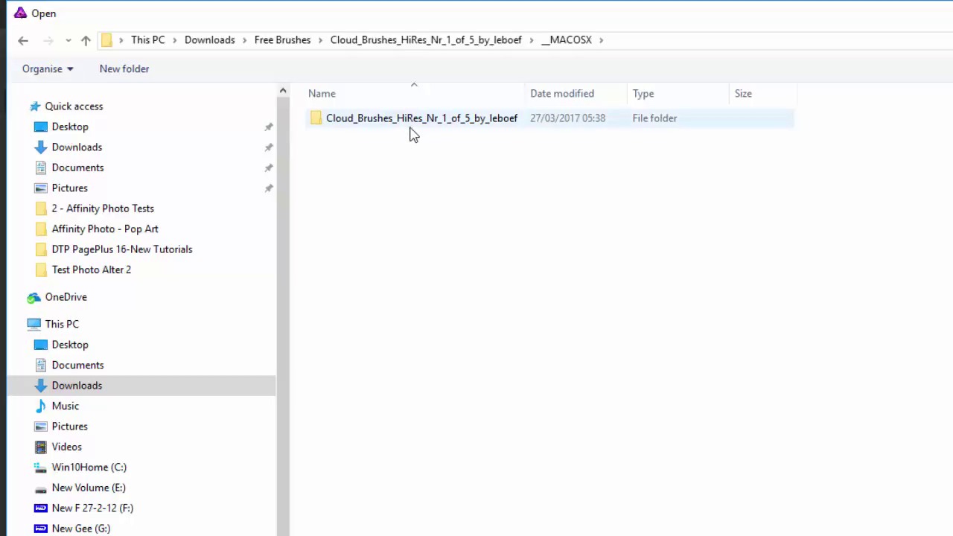
left_click(484, 45)
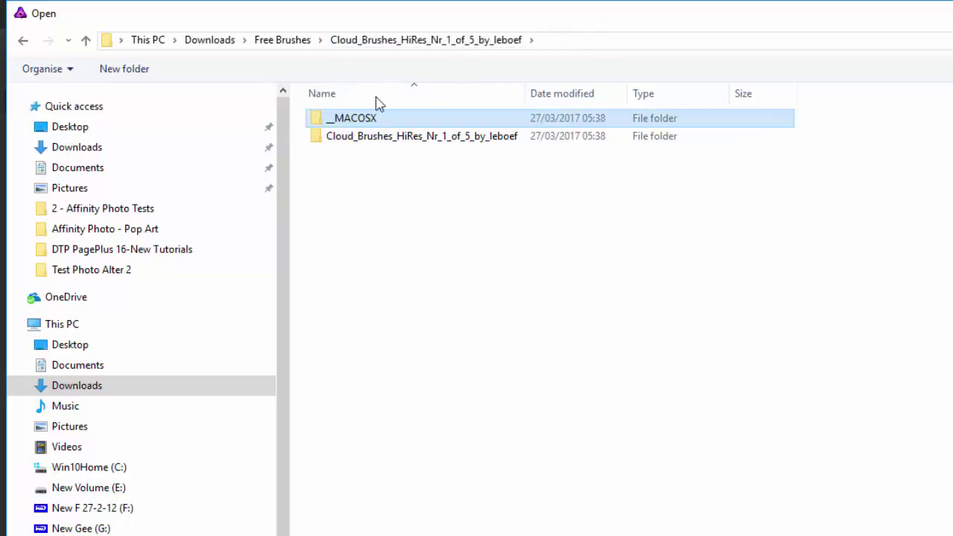
double_click(321, 142)
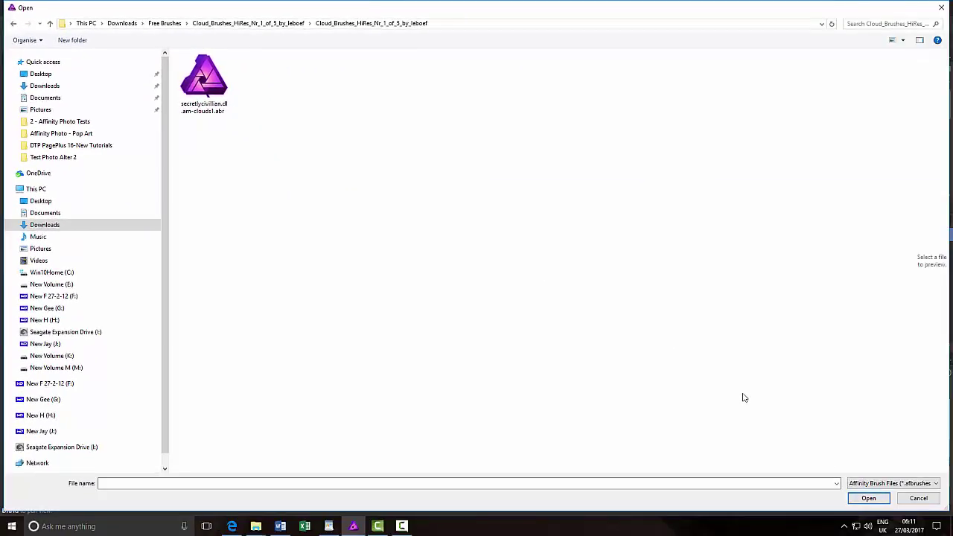
left_click(918, 498)
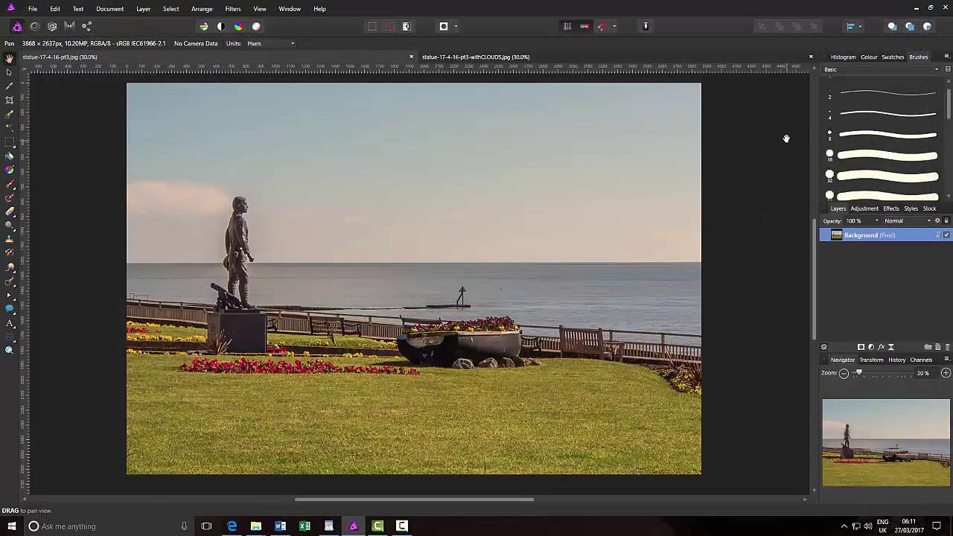
Select the secretlycivillian.dl.am-clouds1 brush category and scroll its list to the top
left_click(936, 70)
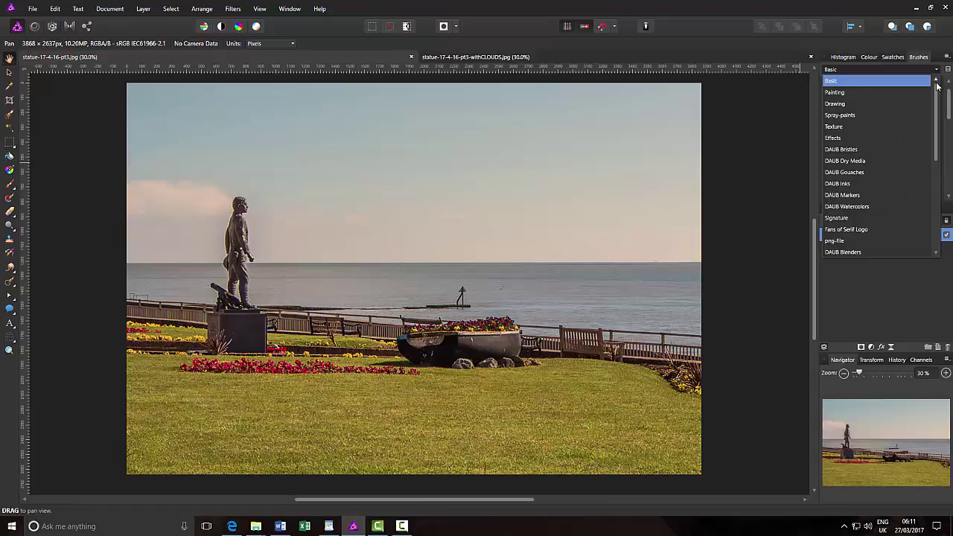
scroll(937, 94, "down", 2)
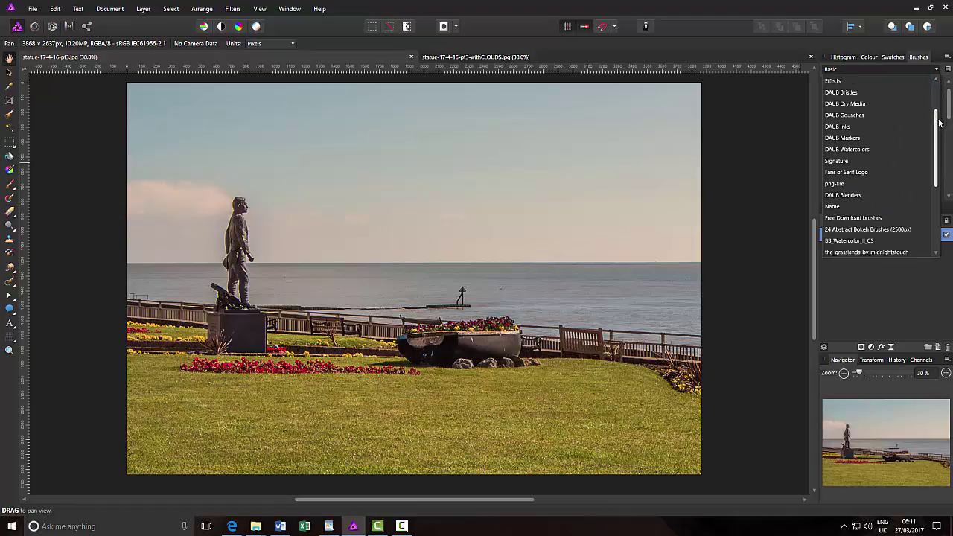
left_click_drag(940, 123, 940, 166)
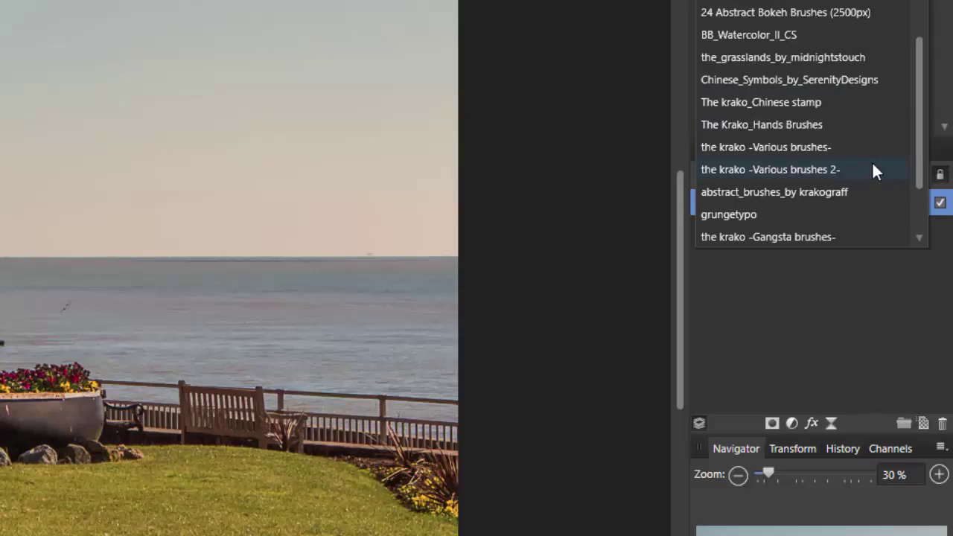
left_click_drag(921, 144, 933, 189)
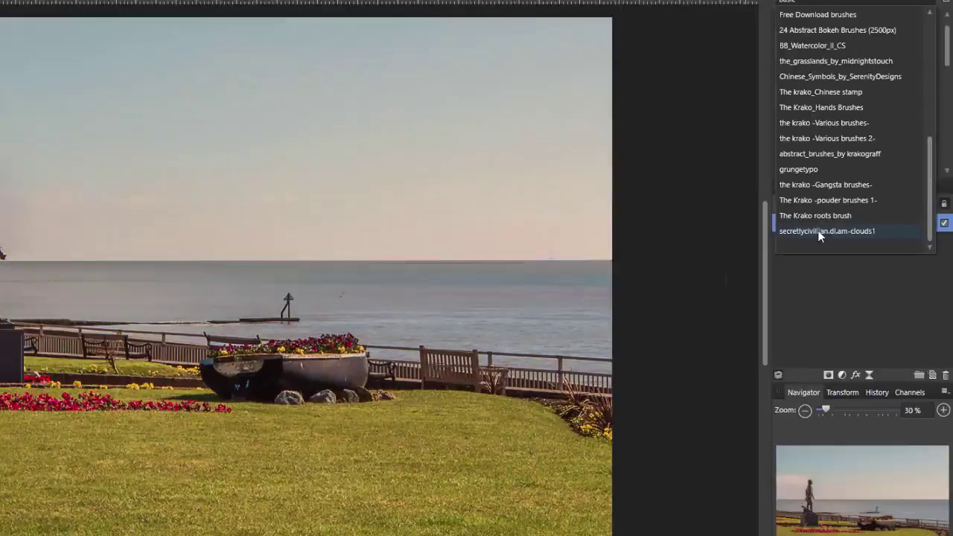
left_click(744, 216)
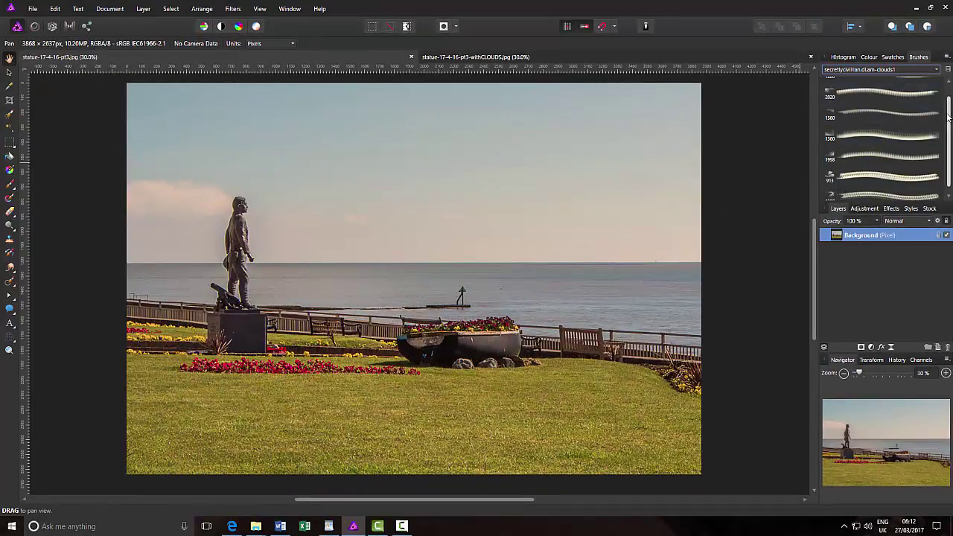
left_click_drag(949, 112, 949, 97)
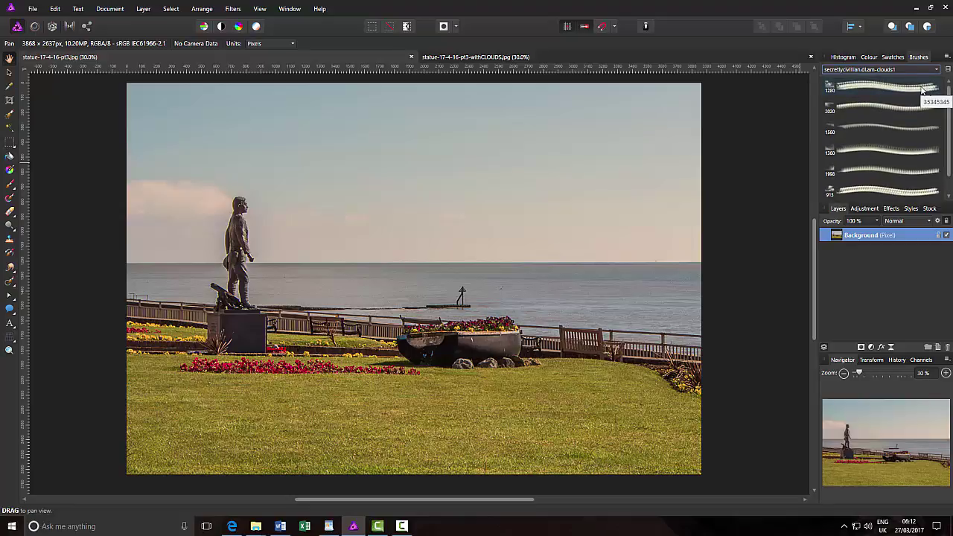
Use the Paint Brush with white colour and the 1280 px clouds1 cloud brush
left_click(10, 184)
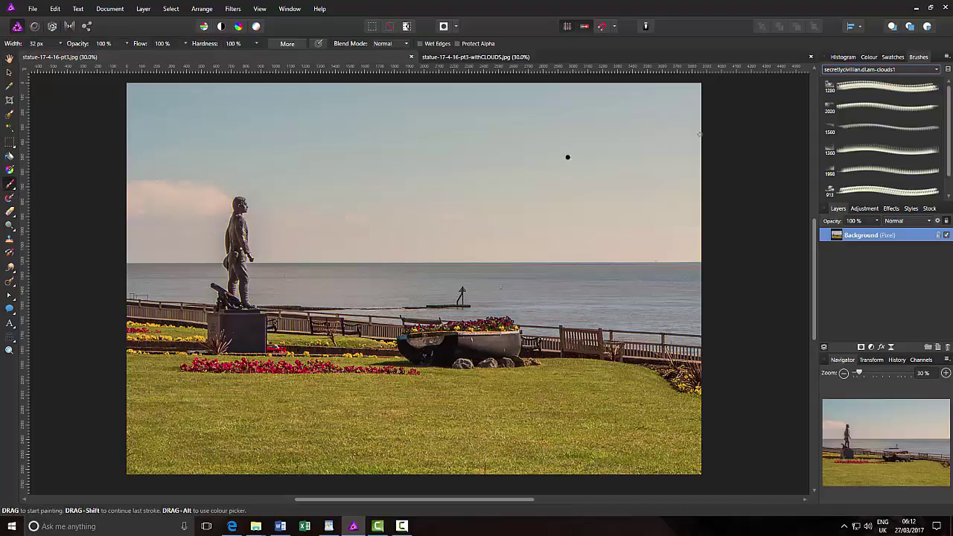
left_click(870, 58)
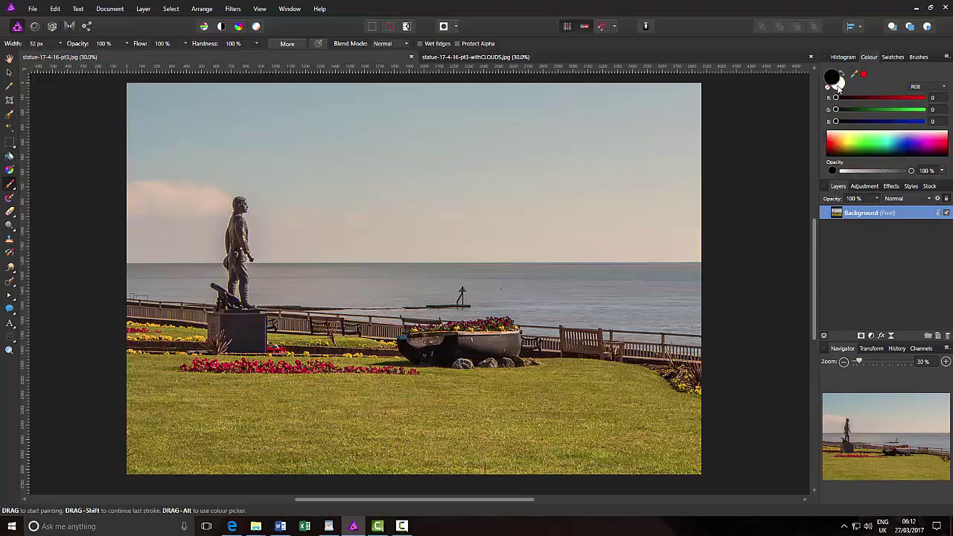
left_click(840, 84)
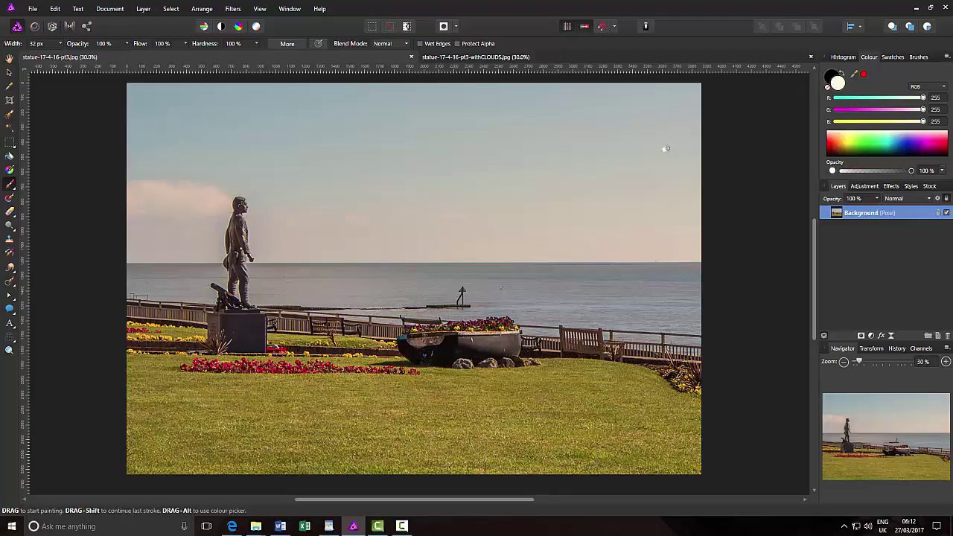
left_click(921, 57)
left_click(896, 89)
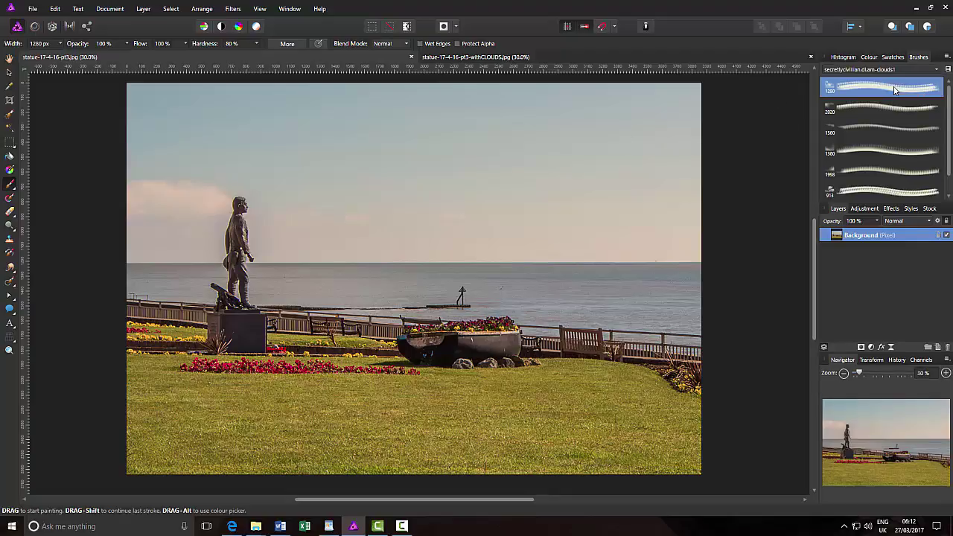
On a new pixel layer, paint white clouds in the upper-left sky, undoing two stray dabs
left_click(939, 348)
mouse_move(765, 204)
left_mouse_down()
mouse_move(595, 160)
mouse_move(237, 172)
mouse_move(344, 177)
mouse_move(404, 163)
mouse_move(426, 171)
mouse_move(475, 164)
mouse_move(307, 175)
mouse_move(276, 162)
mouse_move(254, 177)
mouse_move(240, 153)
mouse_move(87, 239)
mouse_move(130, 193)
mouse_move(141, 367)
left_mouse_up()
key("ctrl+z")
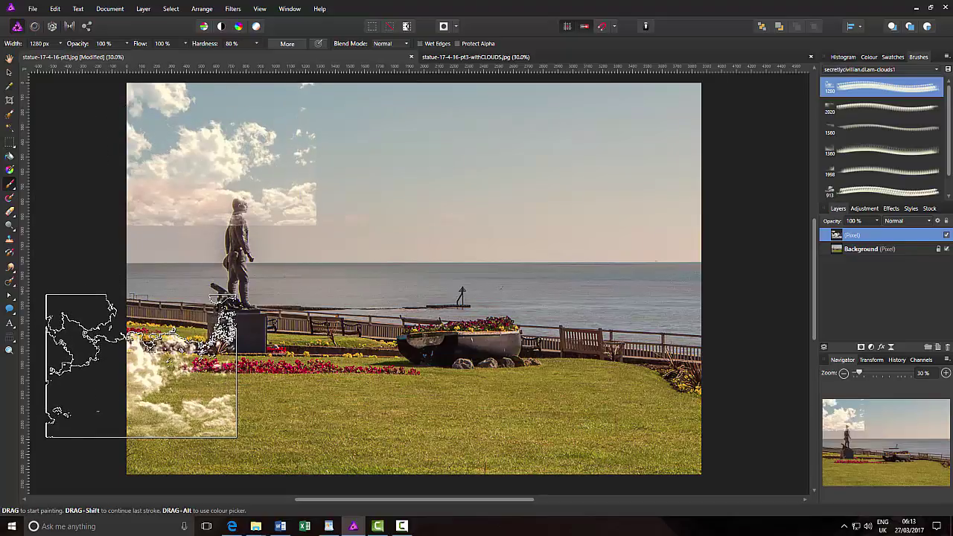
key("ctrl+z")
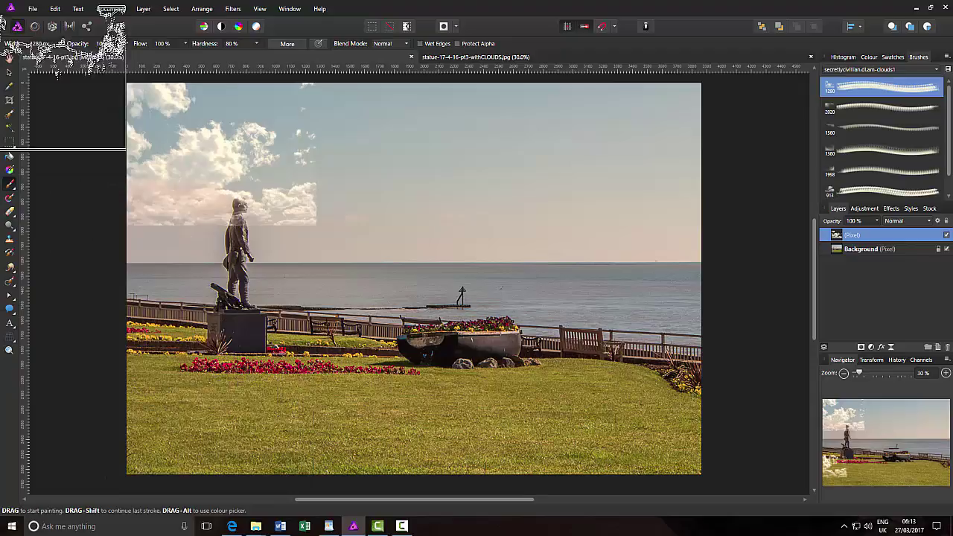
left_click(9, 58)
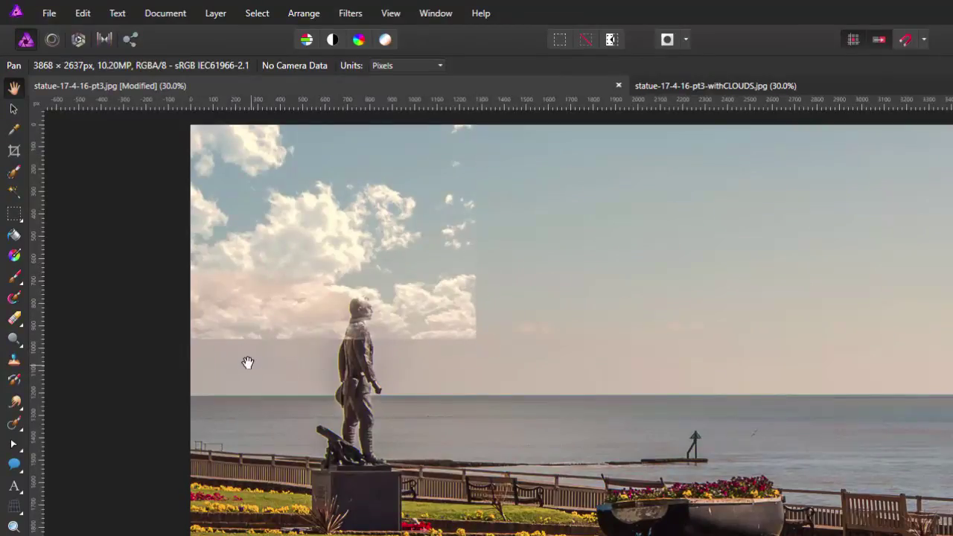
Scale the cloud patch up from its corner and stretch it to about 1602 px wide
left_click(14, 110)
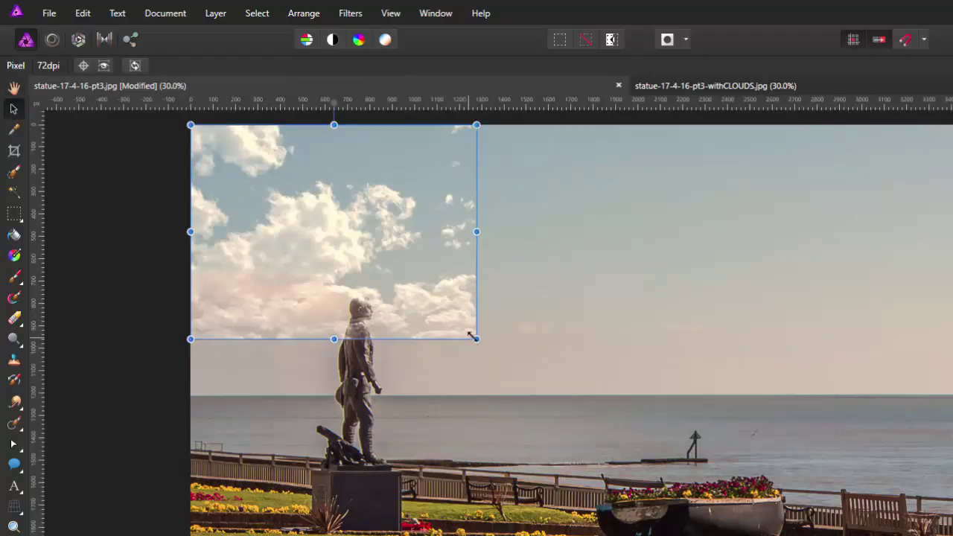
left_click_drag(489, 344, 510, 361)
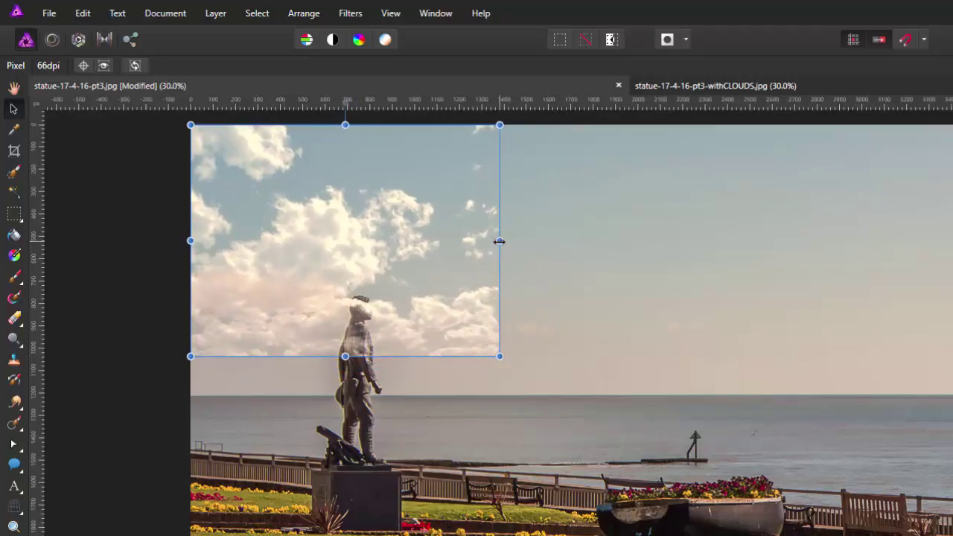
left_click_drag(500, 241, 549, 240)
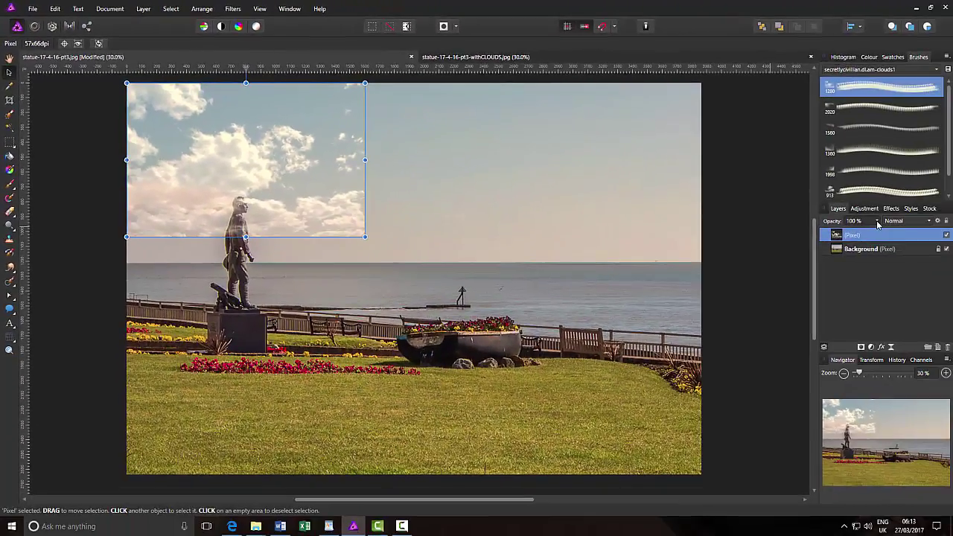
Lower the cloud layer's opacity to 50%
left_click(878, 222)
left_click_drag(878, 233, 854, 233)
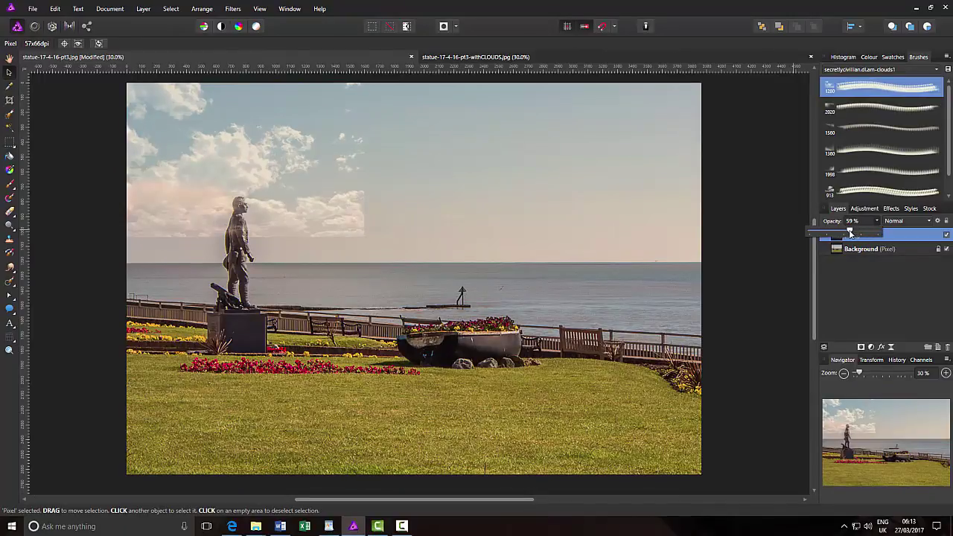
left_click_drag(846, 233, 844, 234)
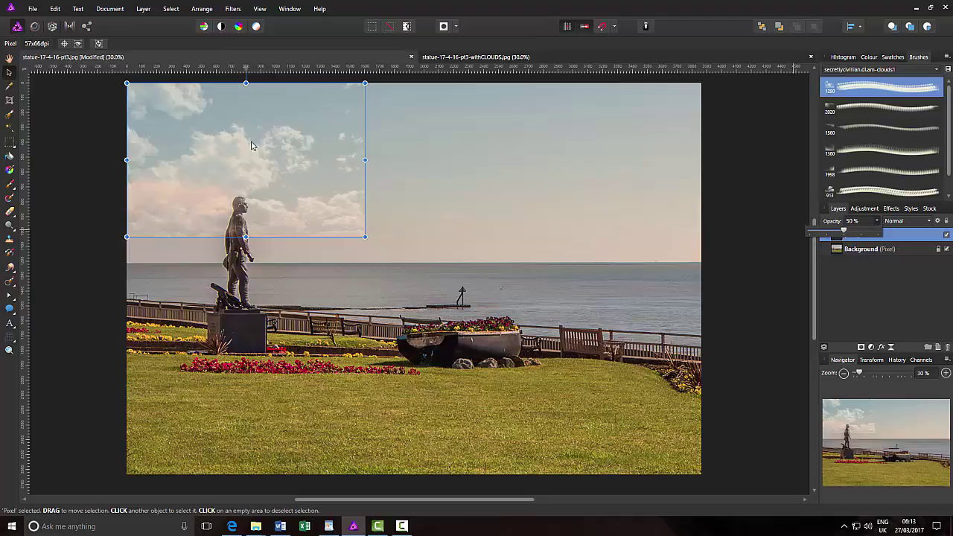
Move the clouds into the upper-left corner of the sky above the statue
left_click_drag(266, 155, 377, 179)
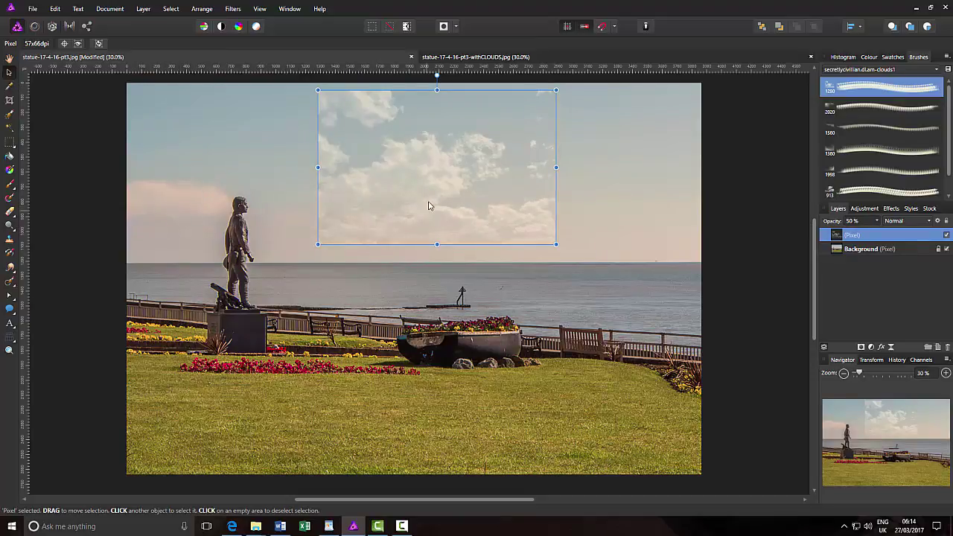
left_click_drag(428, 195, 288, 195)
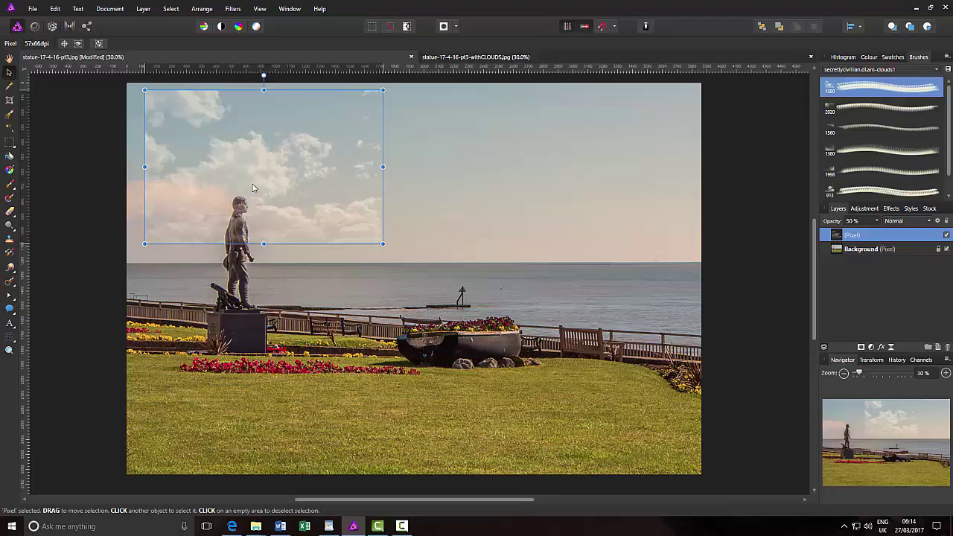
left_click_drag(252, 187, 235, 182)
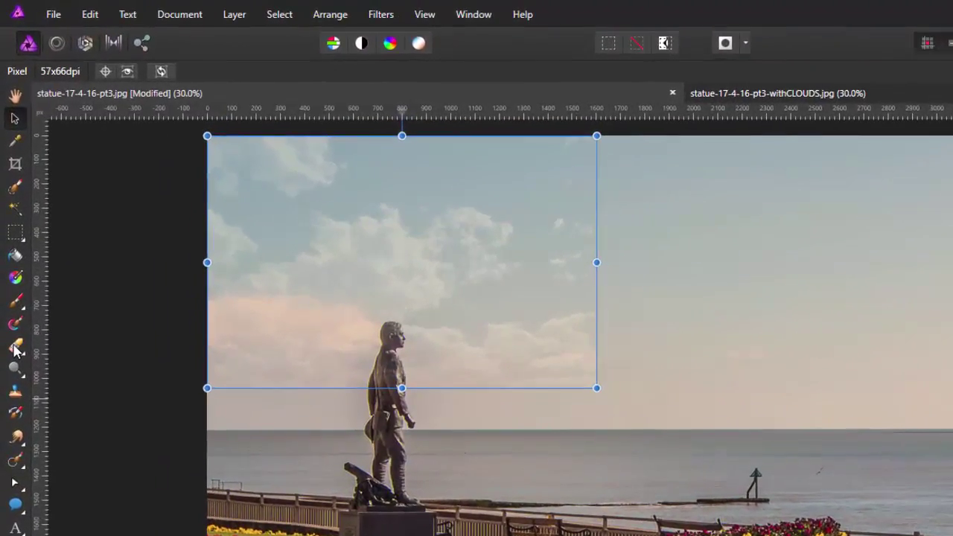
Choose the Erase Brush at 0% hardness and 25% opacity to soften the cloud edges
left_click(10, 212)
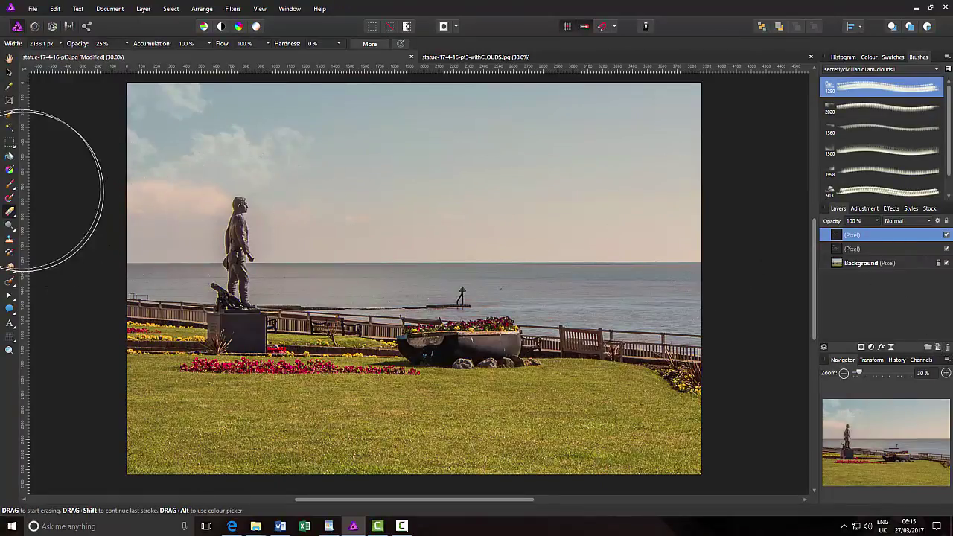
Go back to the Paint Brush with the smaller 913 px cloud brush
left_click(10, 184)
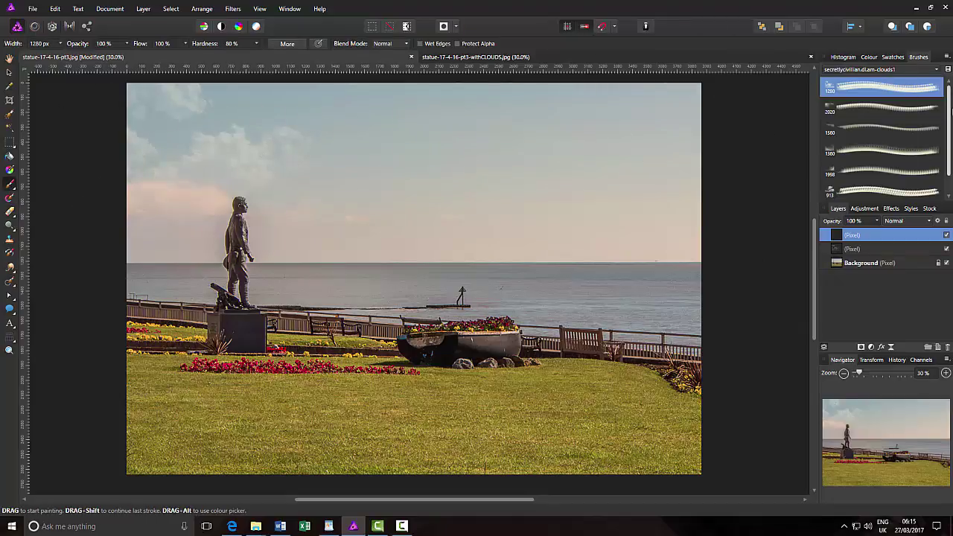
left_click_drag(950, 117, 950, 129)
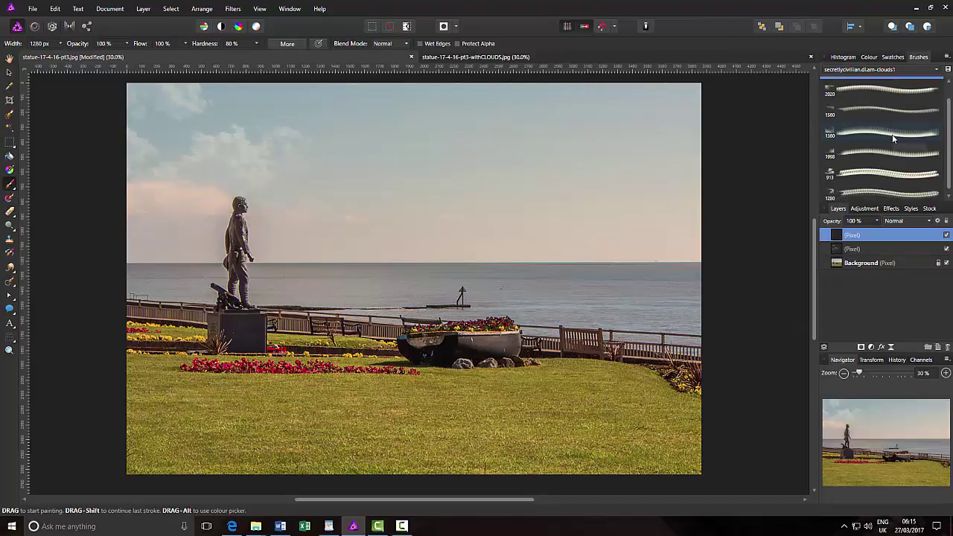
left_click(865, 173)
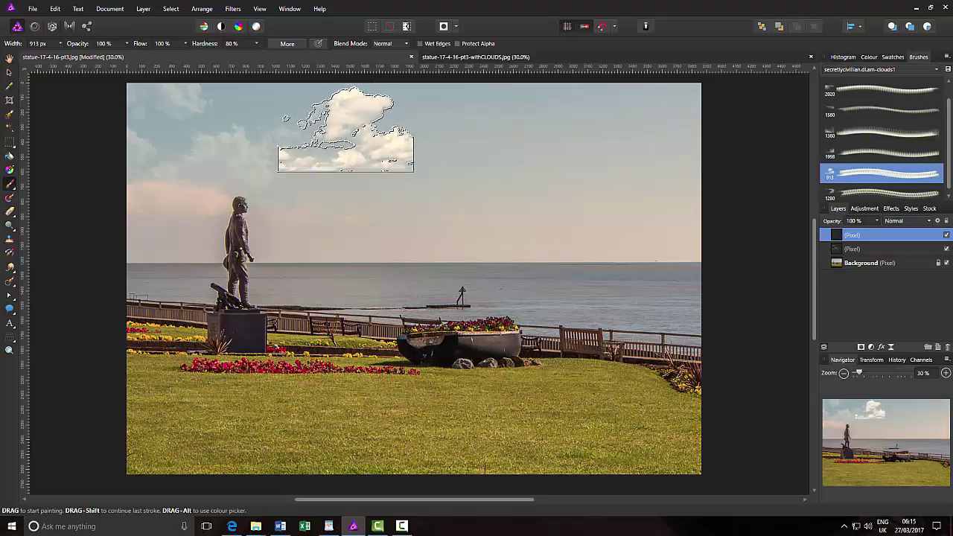
Stamp a cloud in the upper sky, undo the extra stamp, and enlarge it to about 1264 × 791 px
left_click(286, 118)
left_click(203, 183)
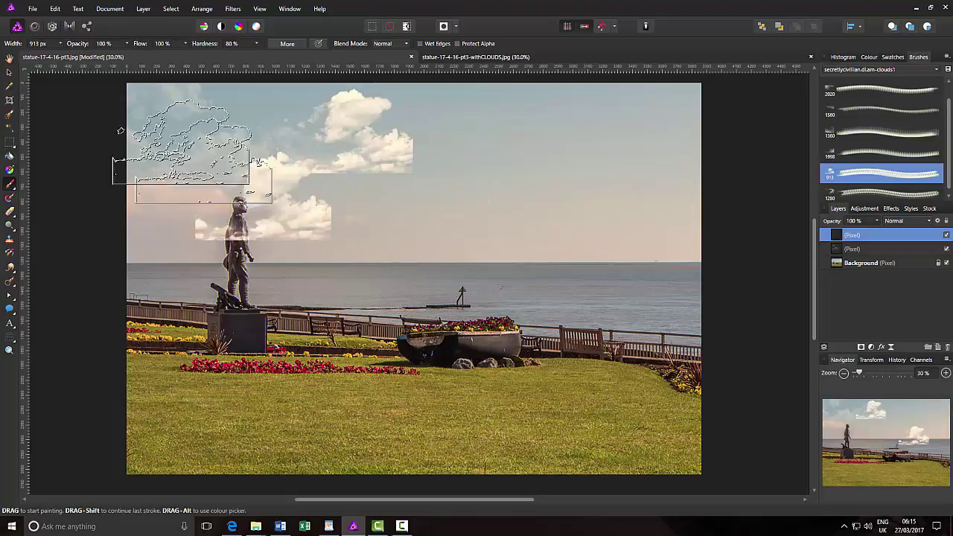
key("ctrl+z")
left_click(9, 72)
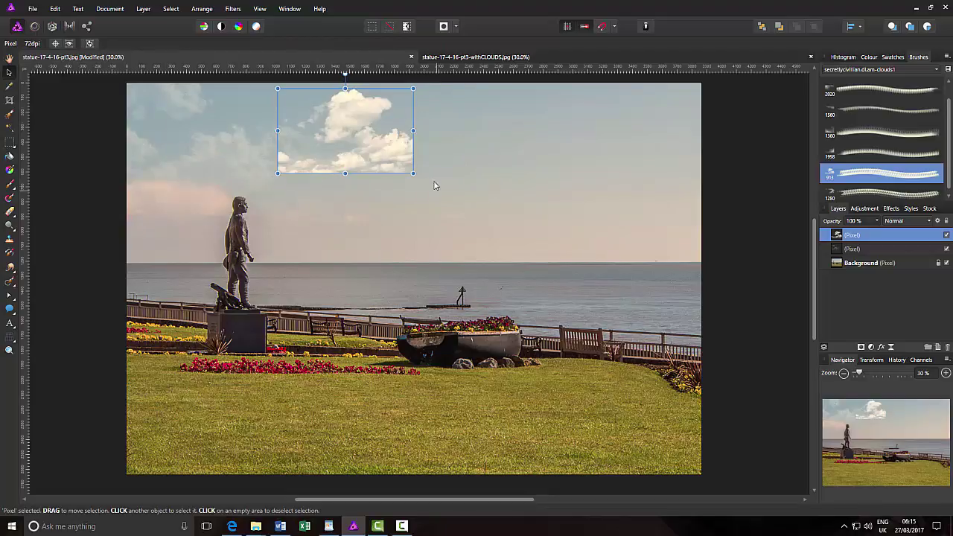
left_click_drag(415, 174, 467, 204)
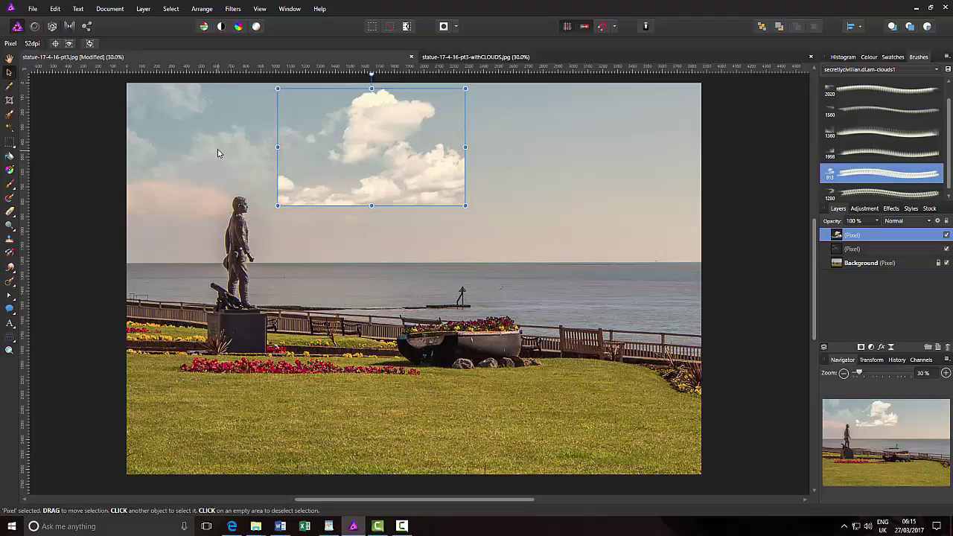
Set the cloud layer's blend mode to Soft Light and lower its opacity to 78%
left_click(930, 222)
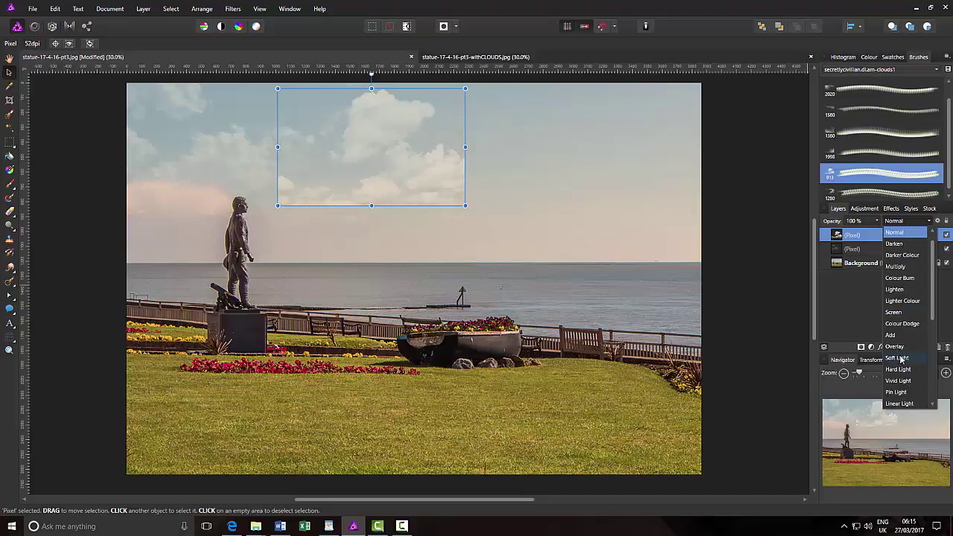
left_click(901, 358)
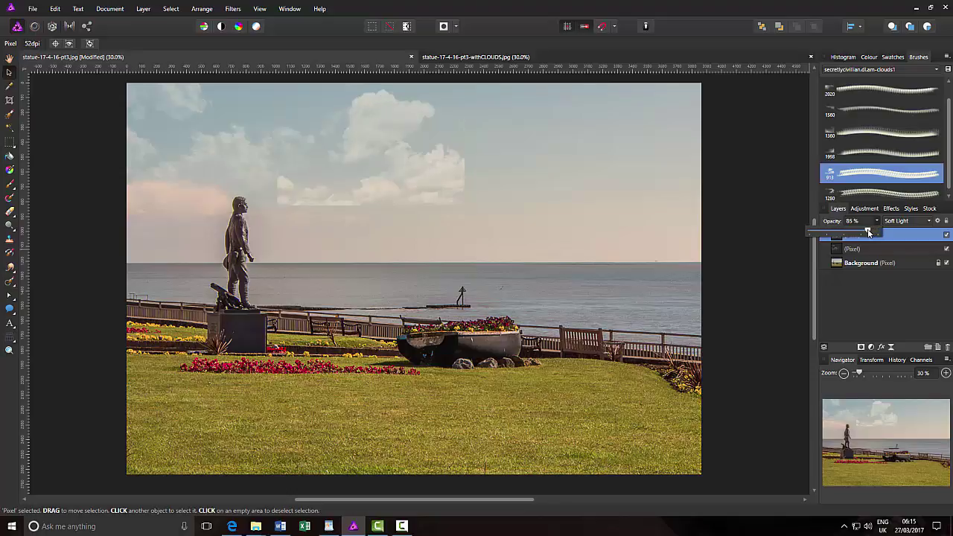
left_click_drag(863, 231, 863, 233)
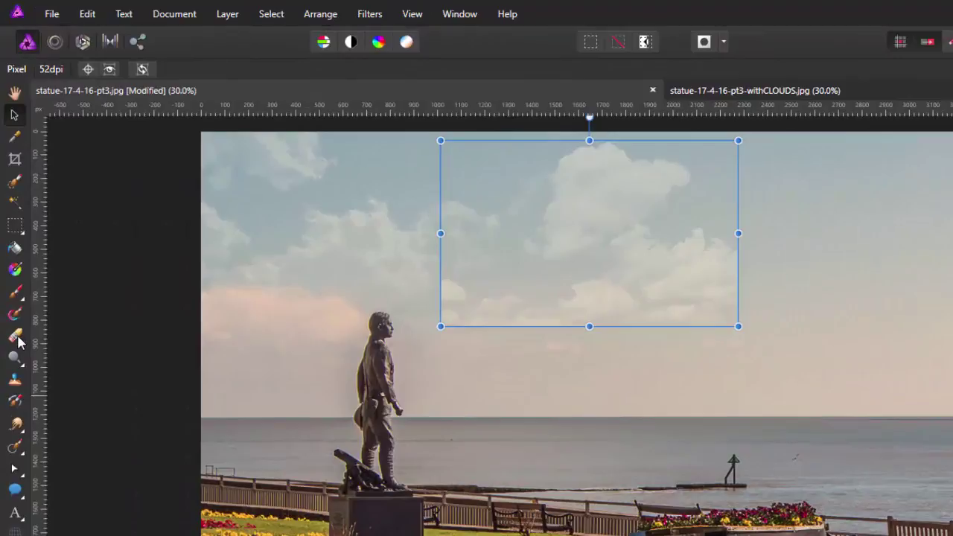
left_click(15, 336)
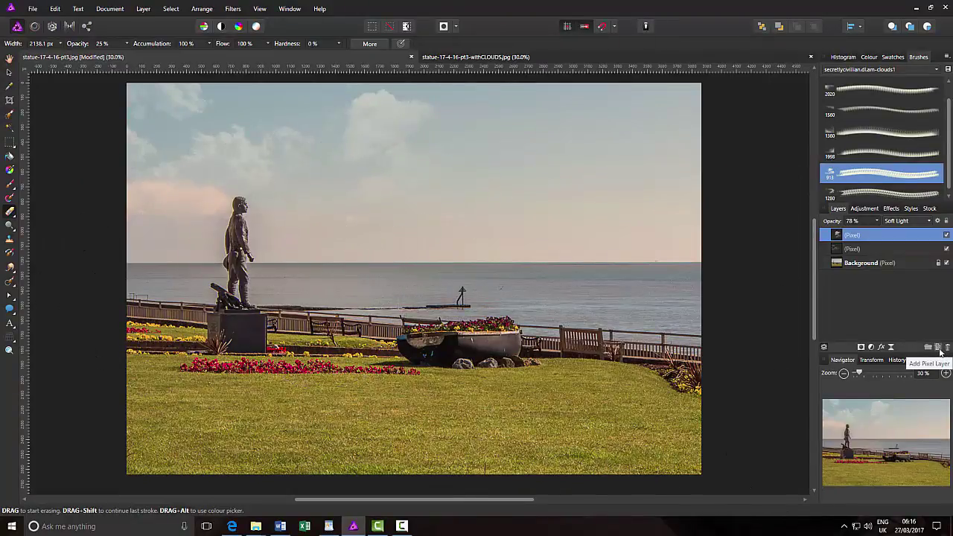
On a new pixel layer, add upper-right clouds with the 1280 cloud brush and enlarge them to about 1646 × 1088 px
left_click(938, 348)
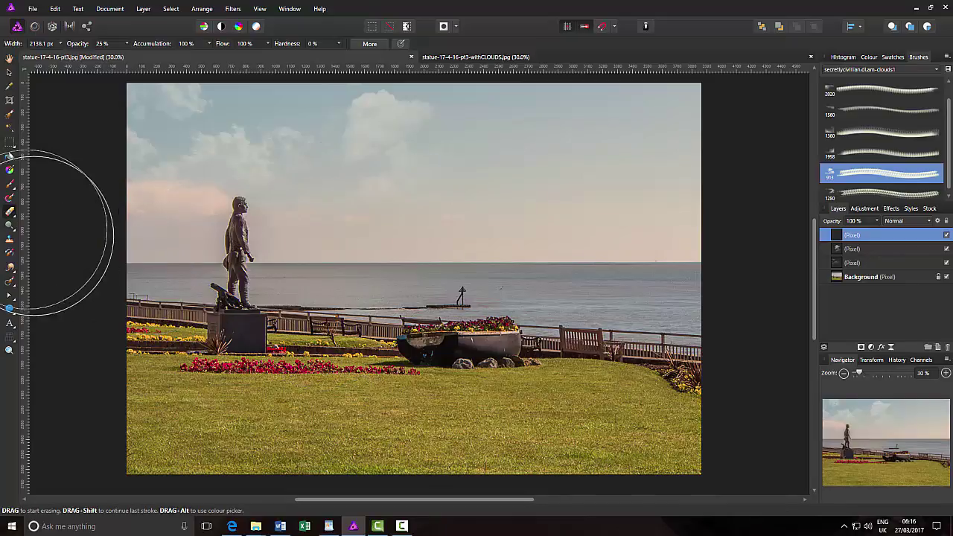
left_click(11, 184)
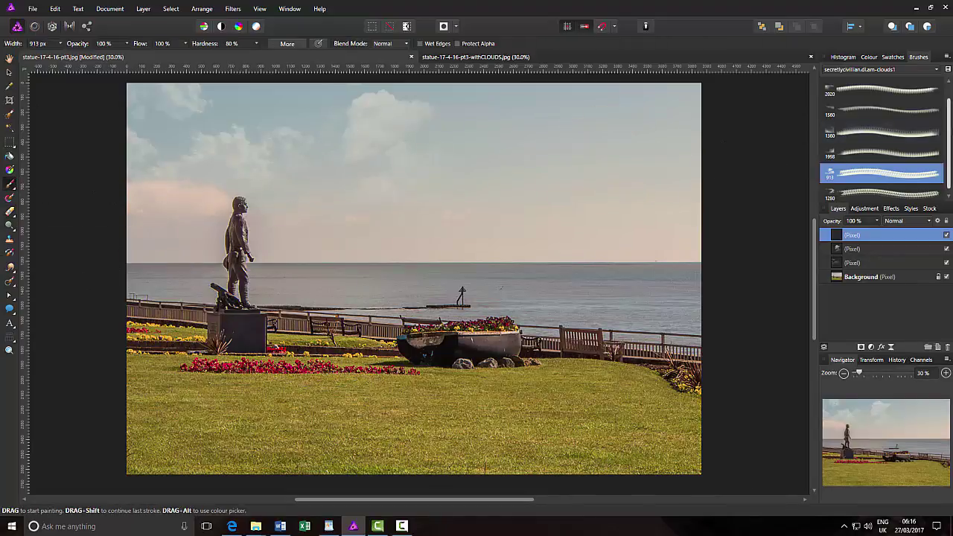
left_click_drag(949, 128, 950, 139)
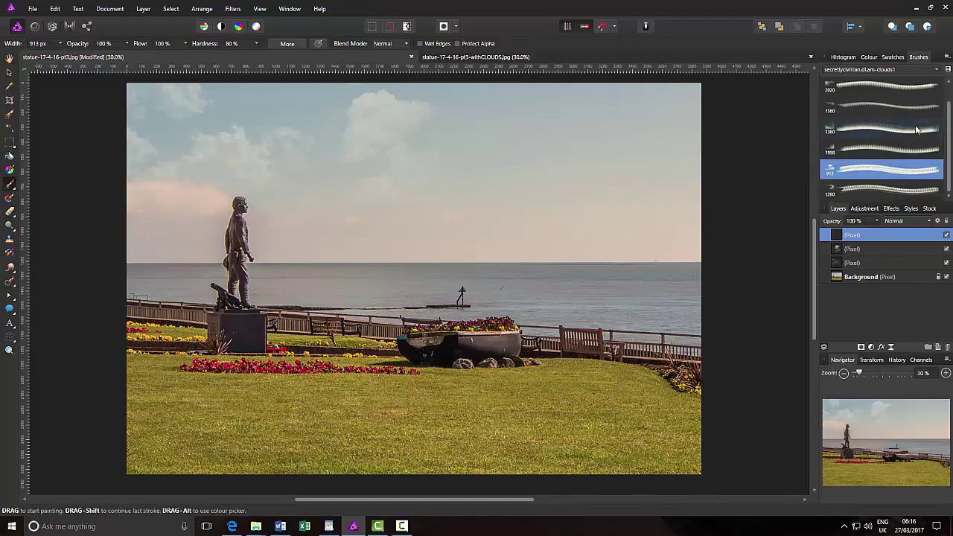
left_click(893, 192)
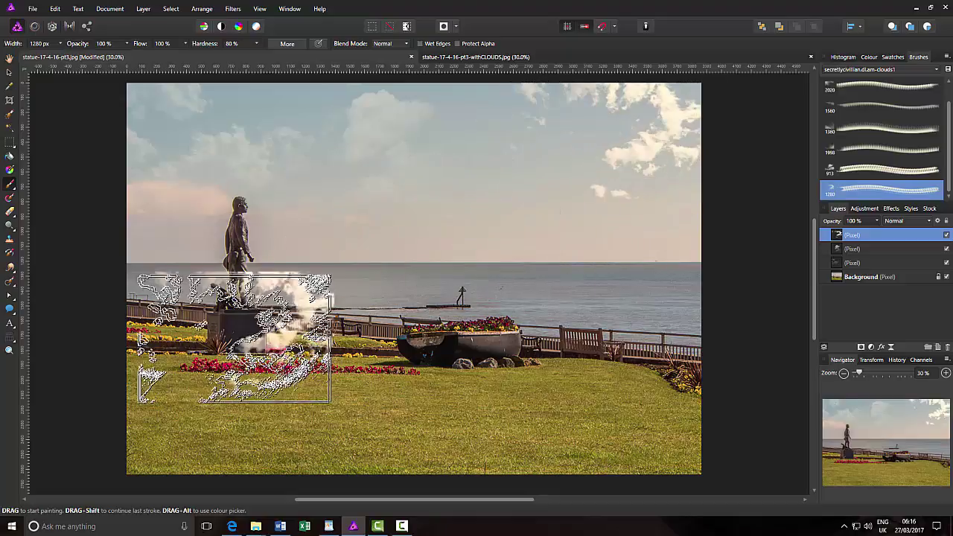
left_click(140, 341)
key("ctrl+z")
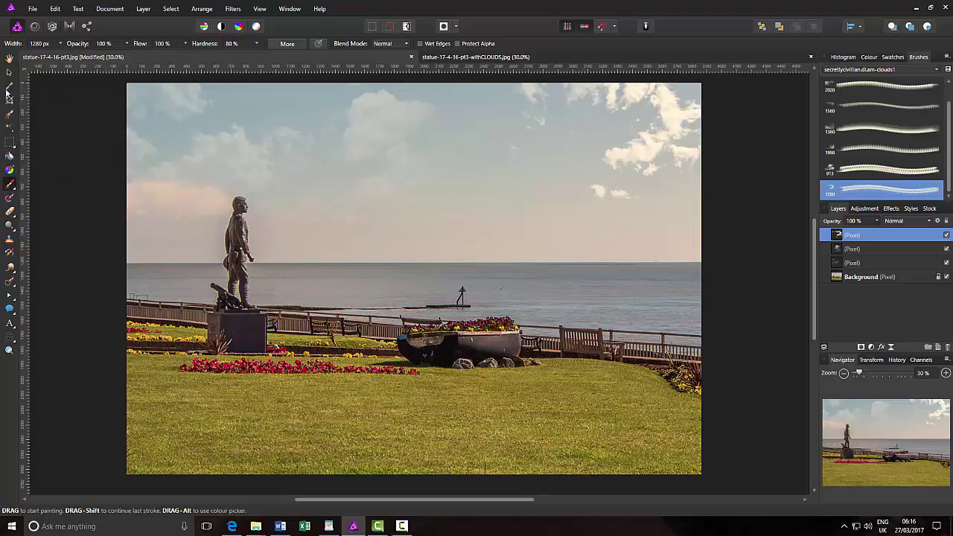
left_click(9, 75)
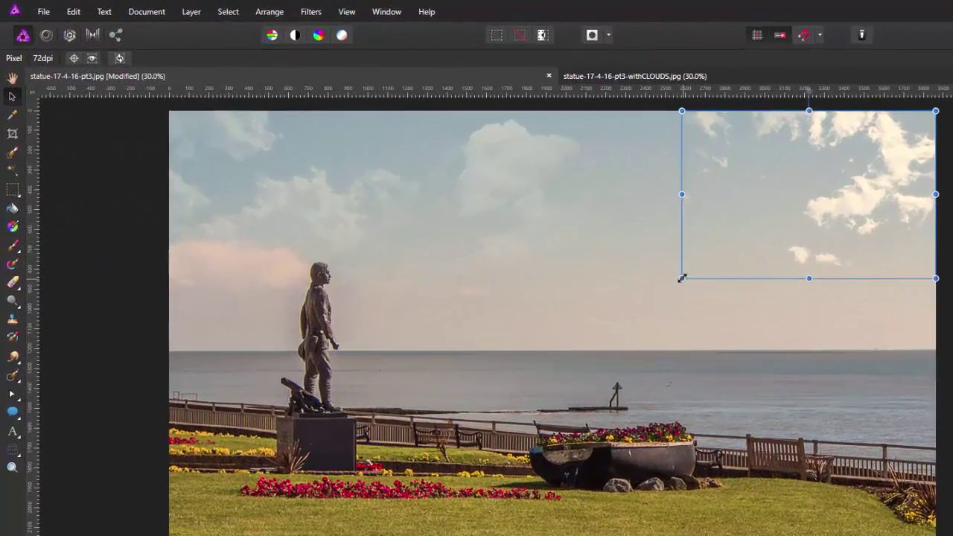
left_click_drag(682, 279, 598, 308)
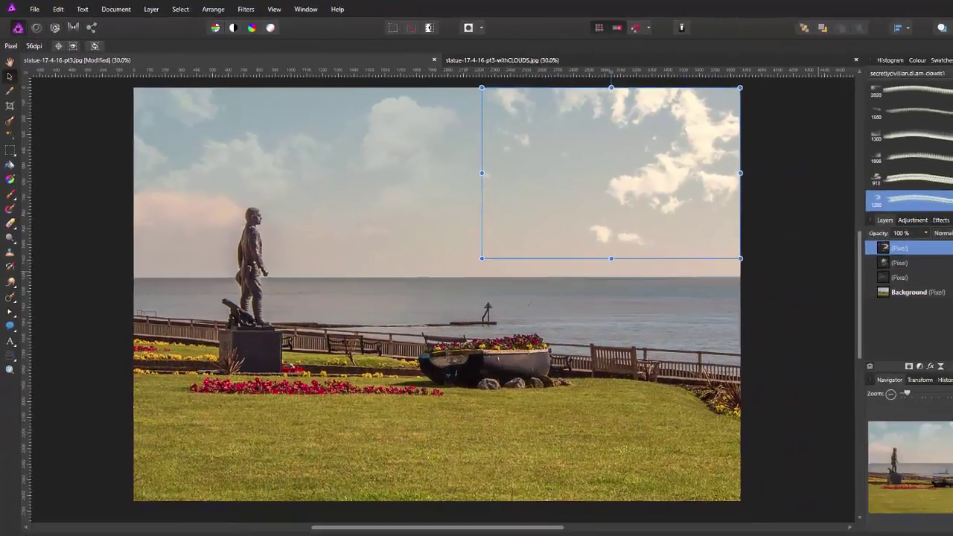
Set the upper-right cloud layer to Soft Light blending at 90% opacity
left_click(948, 233)
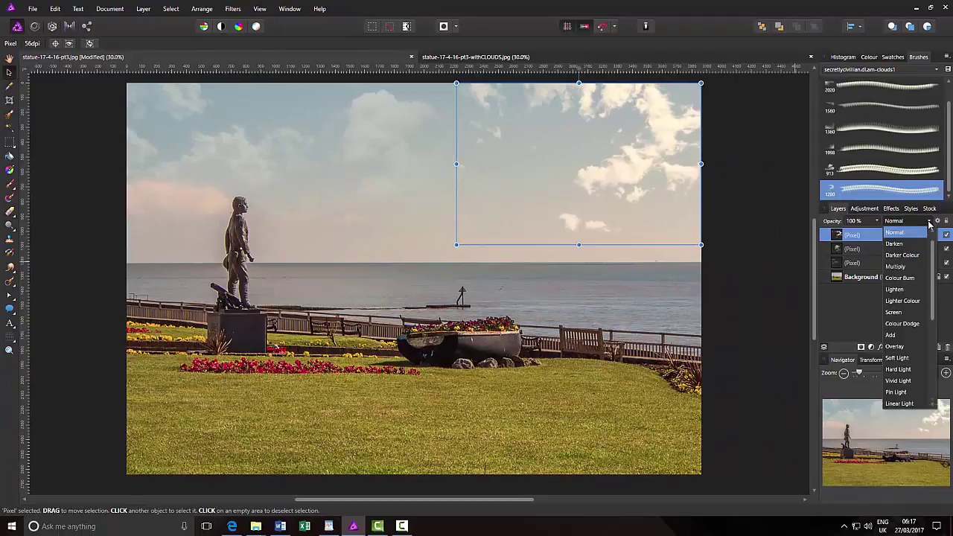
left_click(898, 358)
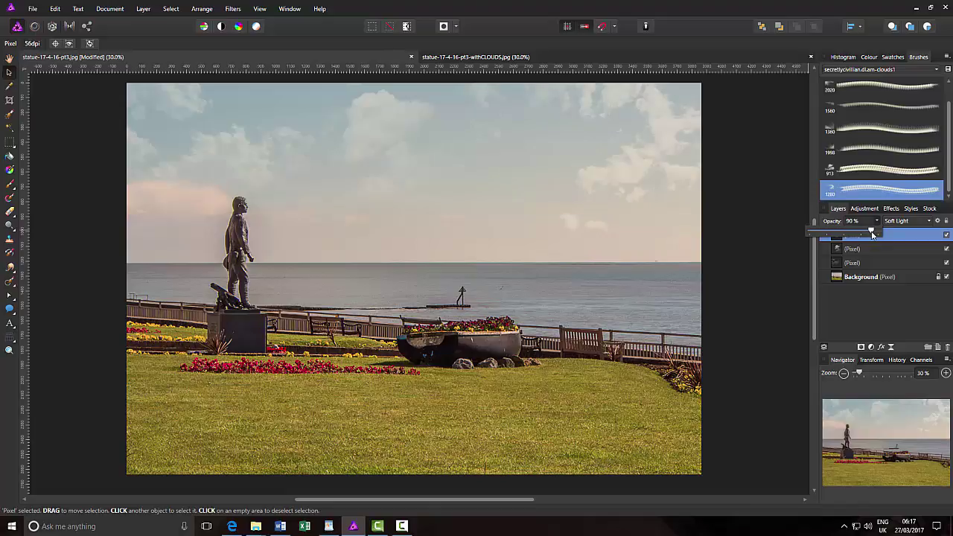
left_click(873, 235)
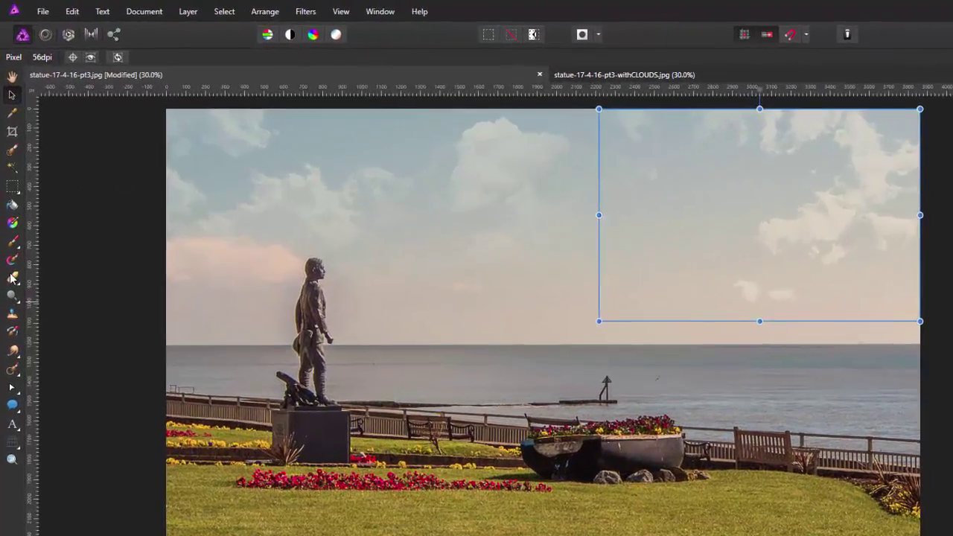
left_click(9, 210)
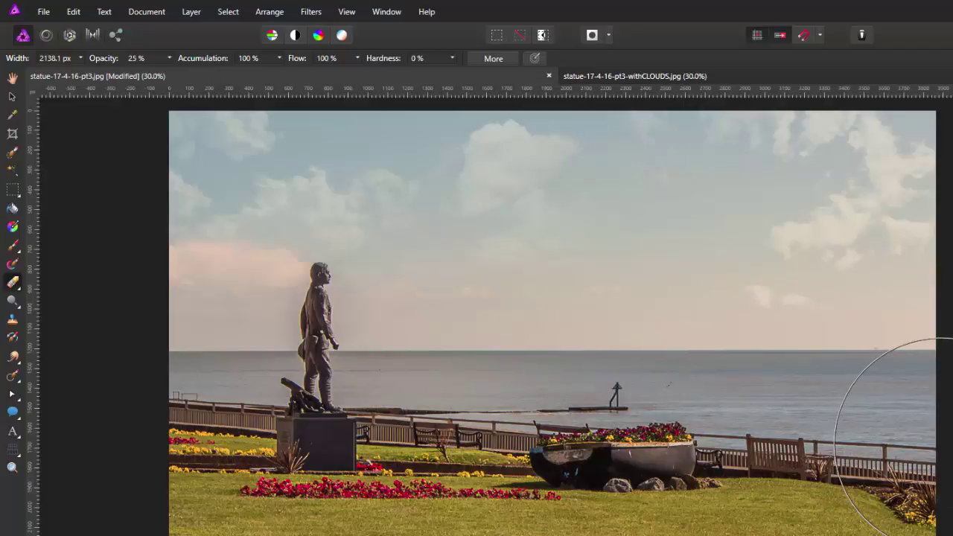
Select the lowest cloud layer, shrink the Erase Brush, and raise the layer opacity to 44%
left_click(13, 78)
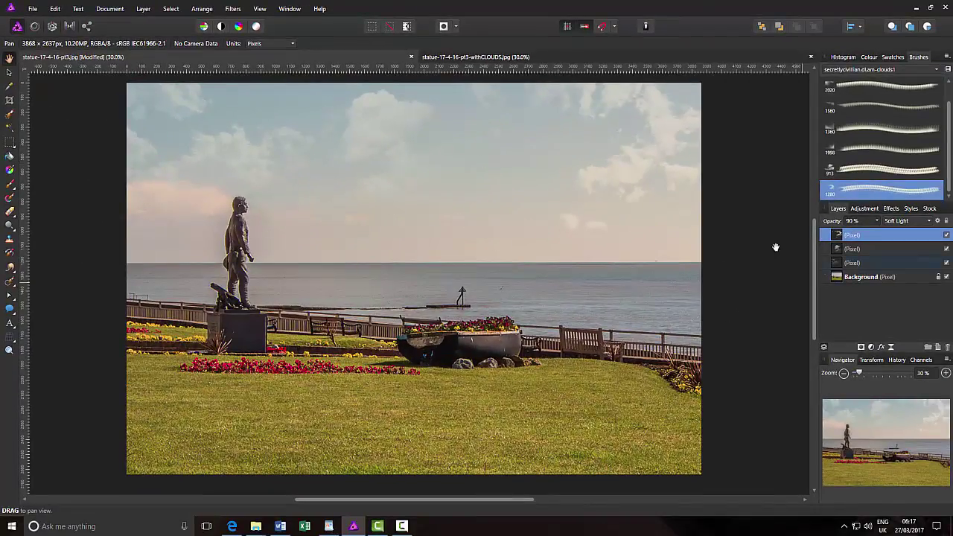
left_click(881, 263)
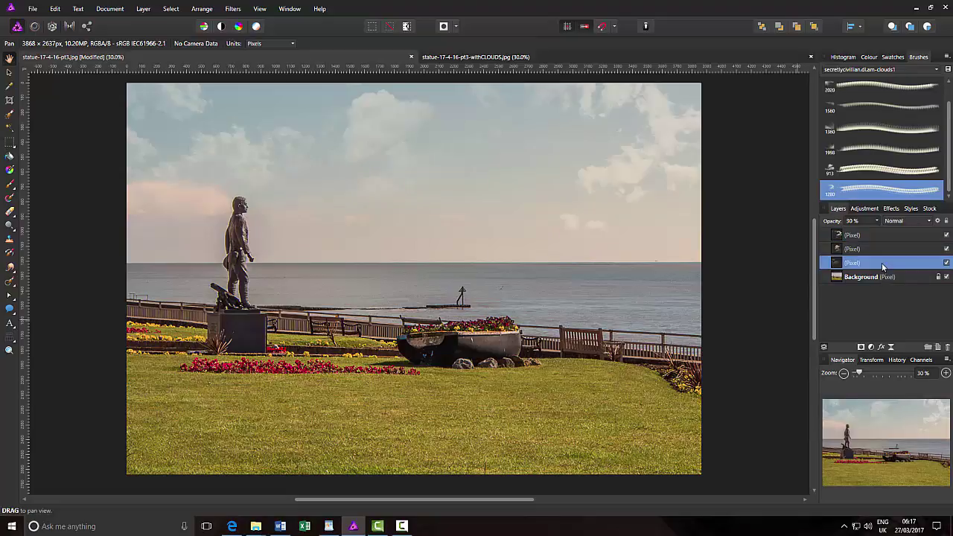
left_click(10, 213)
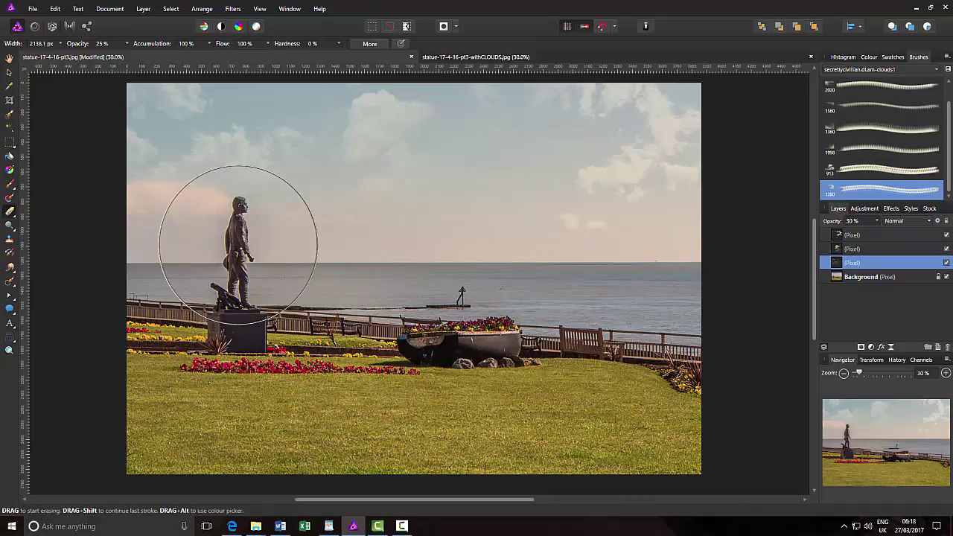
key("bracketleft")
key("bracketleft")
key("bracketleft")
key("bracketleft")
key("bracketleft")
key("bracketleft")
key("bracketleft")
key("bracketleft")
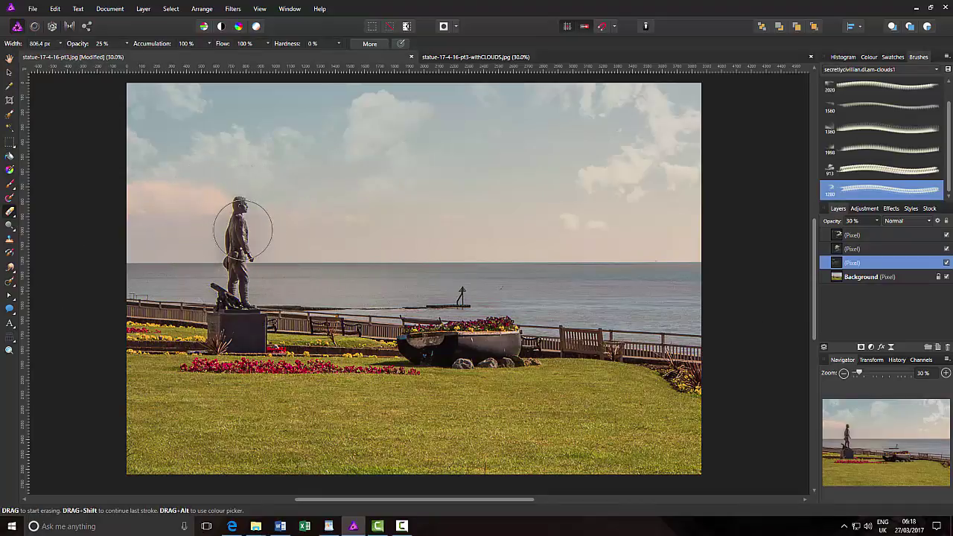
key("bracketleft")
key("bracketleft")
key("bracketleft")
key("bracketleft")
left_click(878, 223)
mouse_move(881, 234)
left_mouse_down()
mouse_move(898, 232)
mouse_move(888, 233)
left_mouse_up()
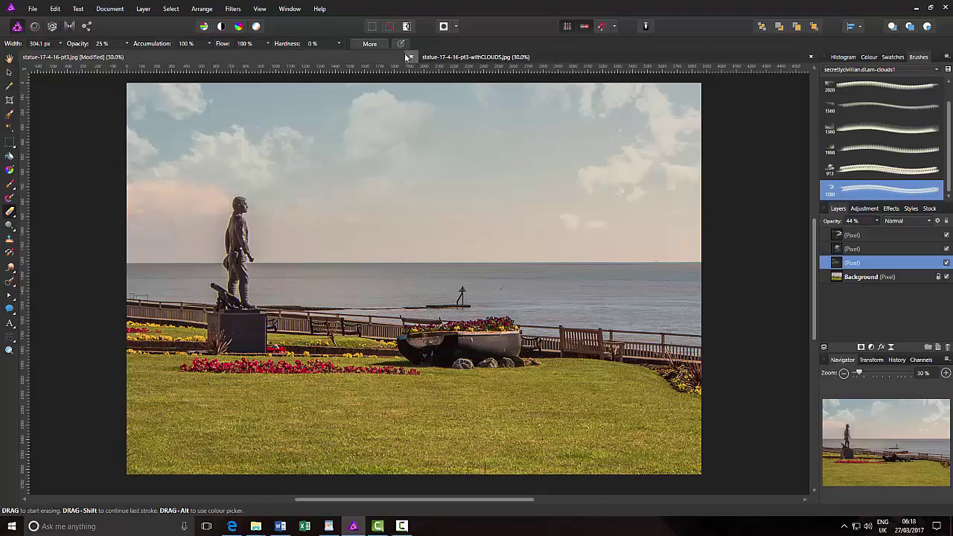
left_click(526, 58)
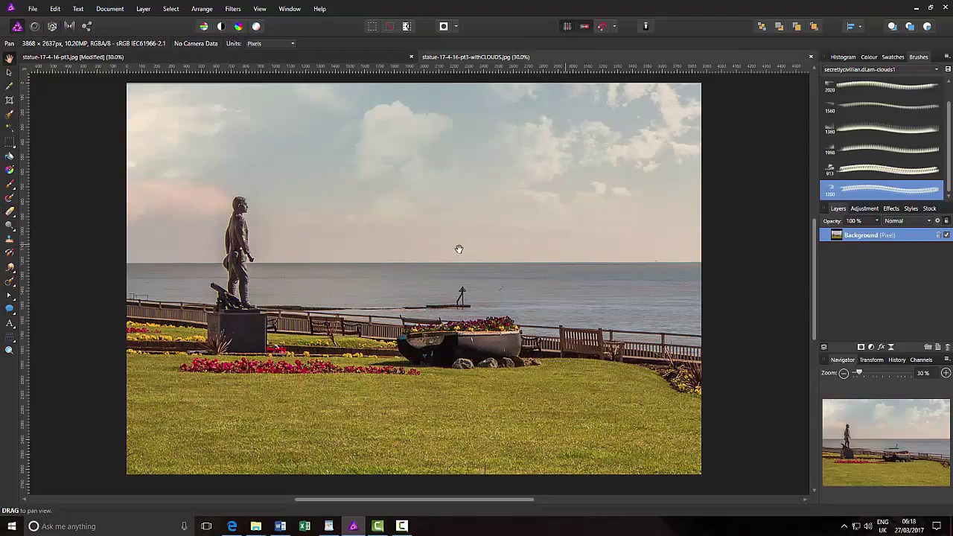
left_click(322, 59)
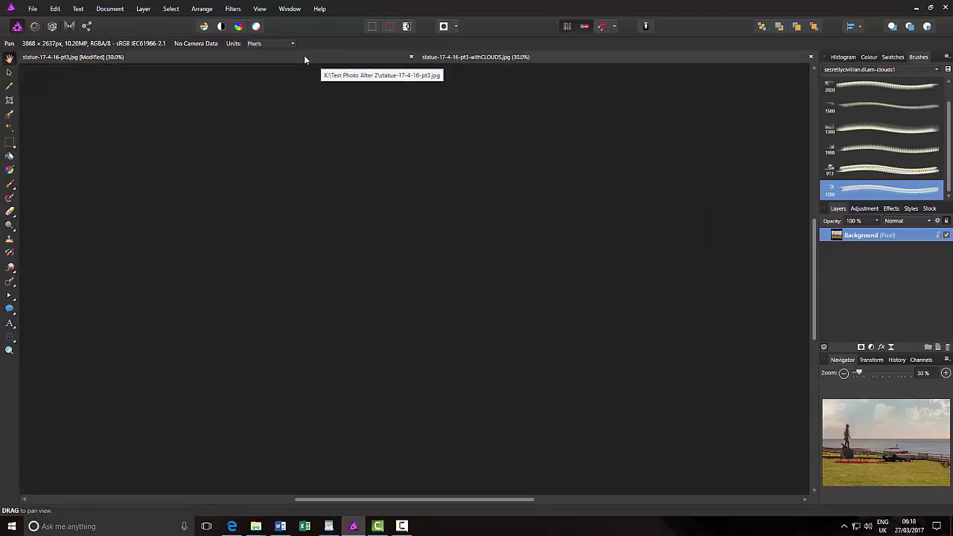